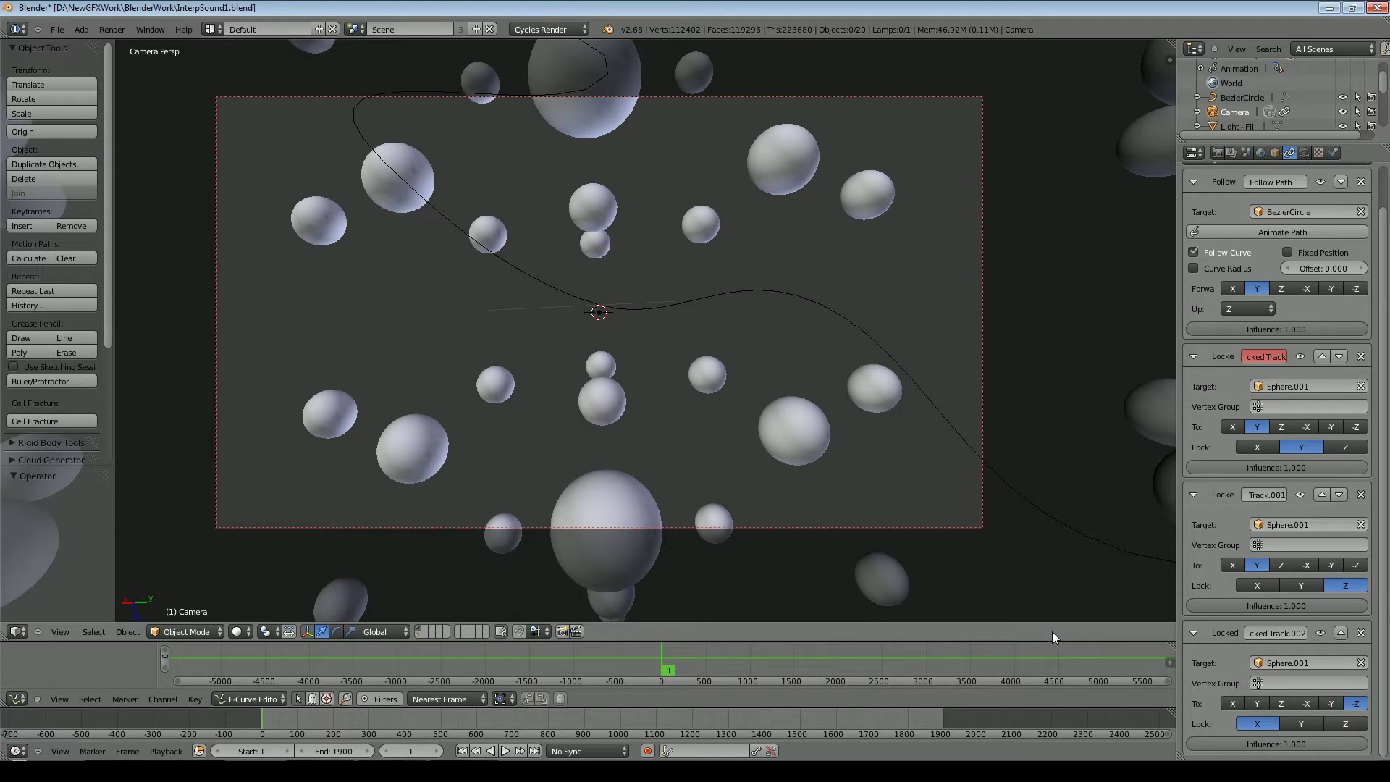
- Switch to the paused B268 AudioSyncTest1.mp4 video in Media Player Classic
key("alt+Tab")
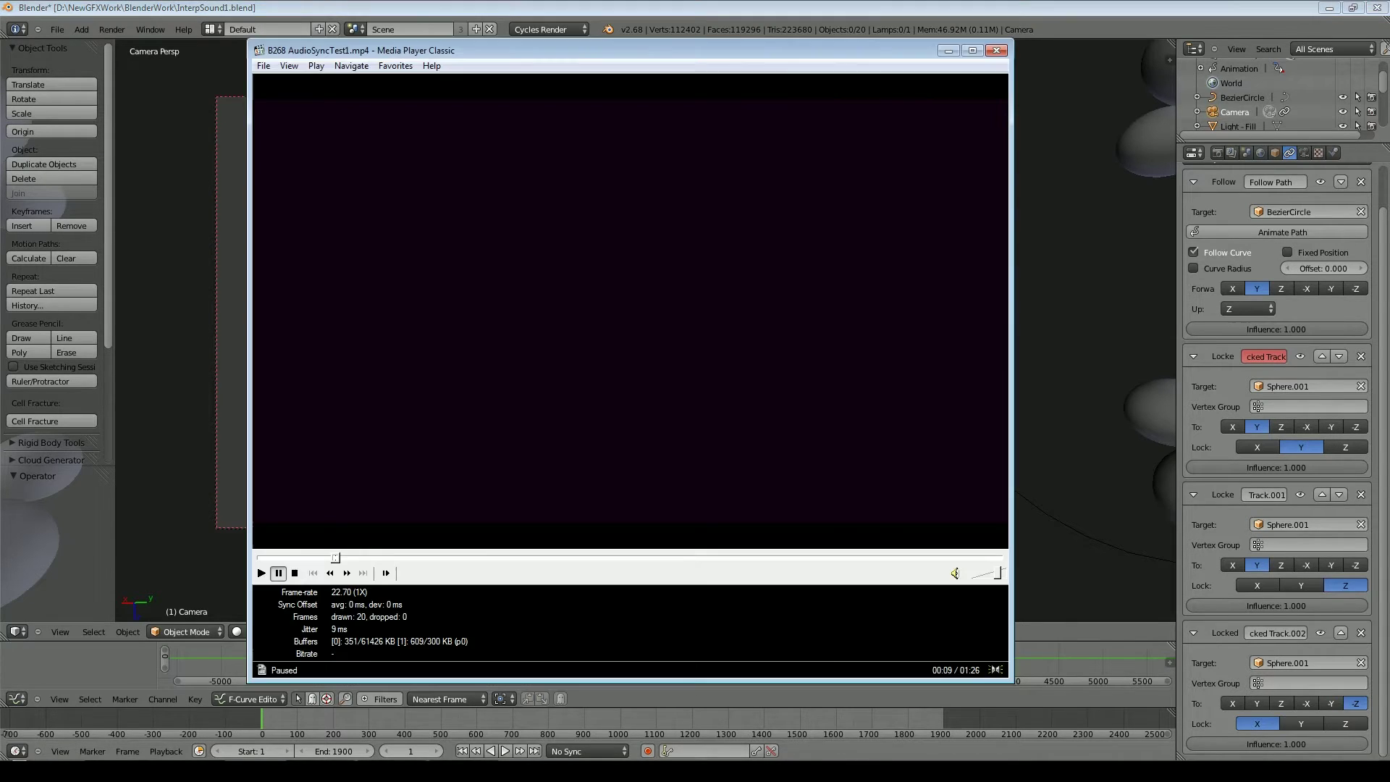
- Play B268 AudioSyncTest1.mp4 to about 00:30, then close Media Player Classic
left_click(261, 573)
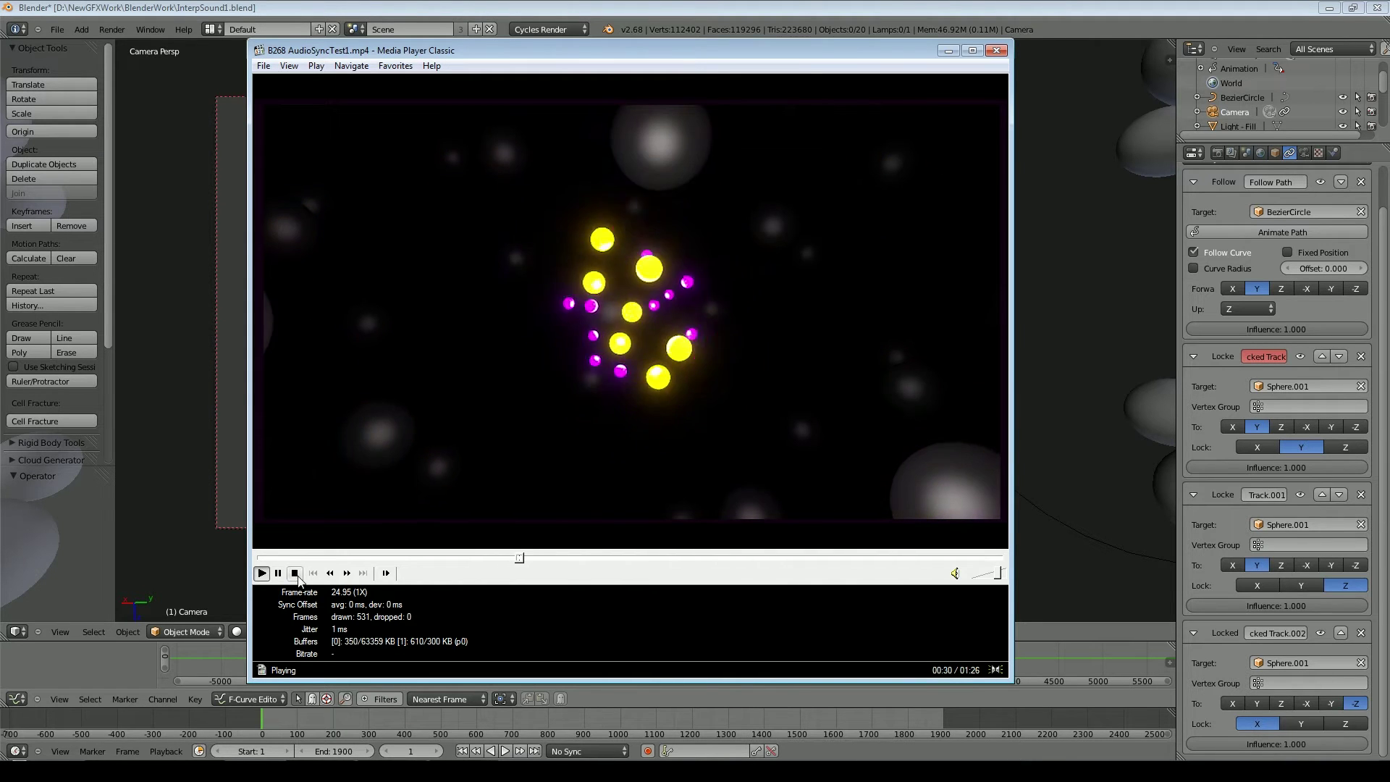
left_click(996, 50)
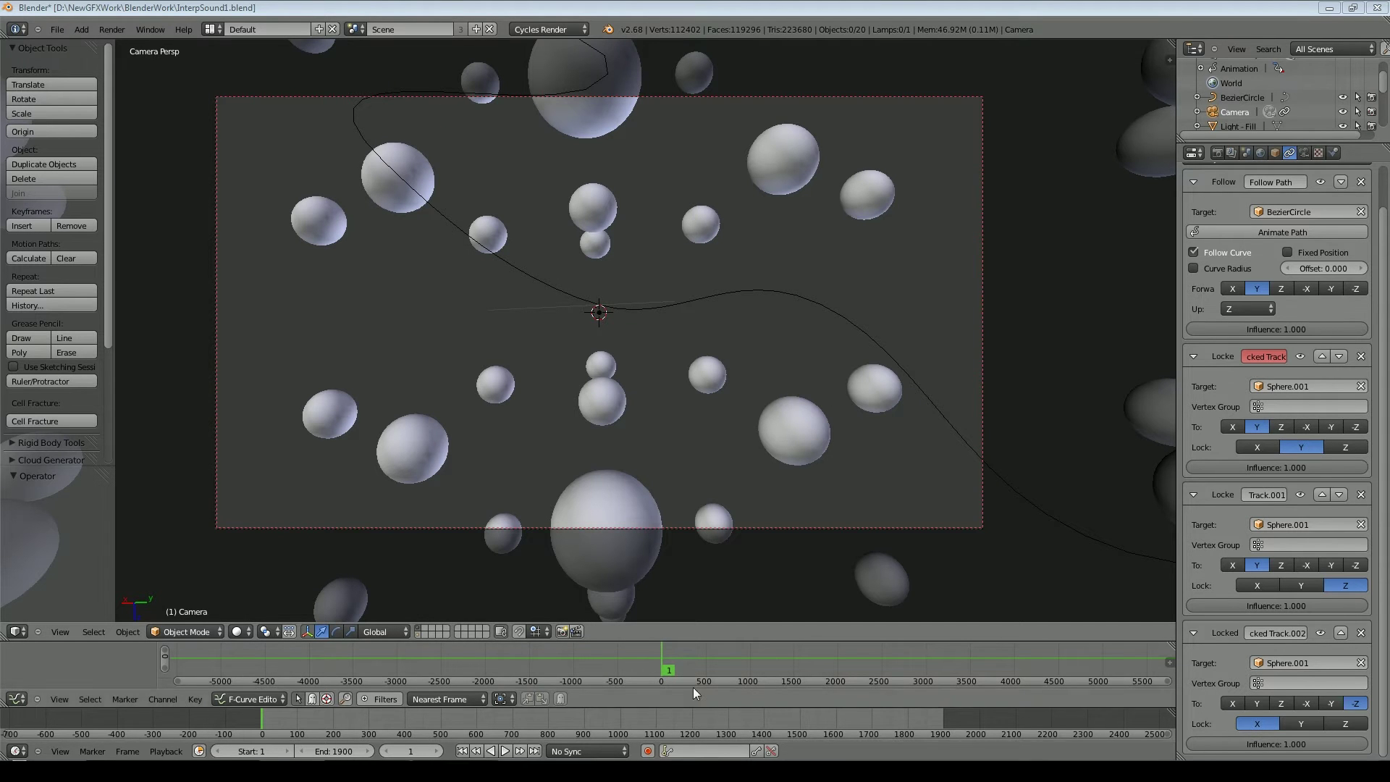
- Play the camera animation past frame 413, stop at frame 1, and orbit to line up sphere rows
left_click(506, 750)
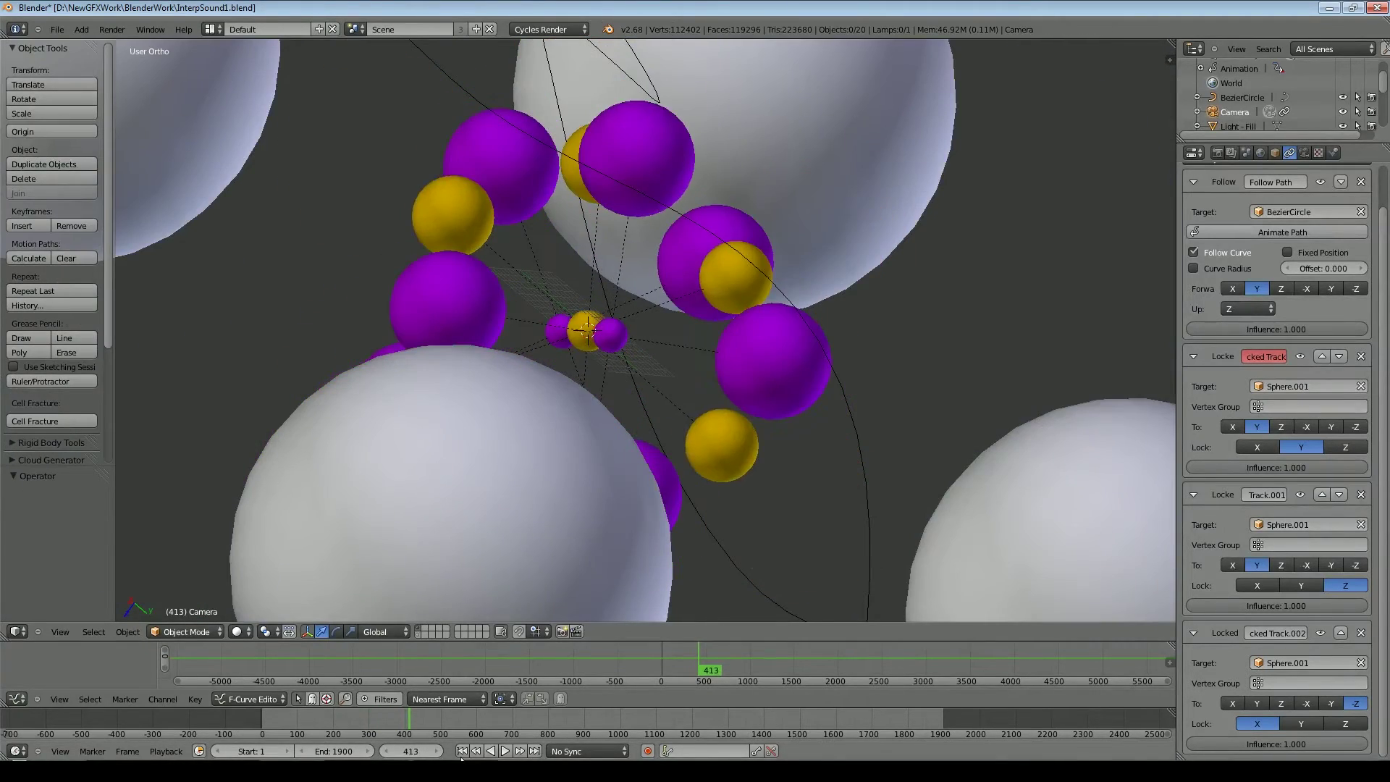
key("Escape")
scroll(663, 294, "down", 10)
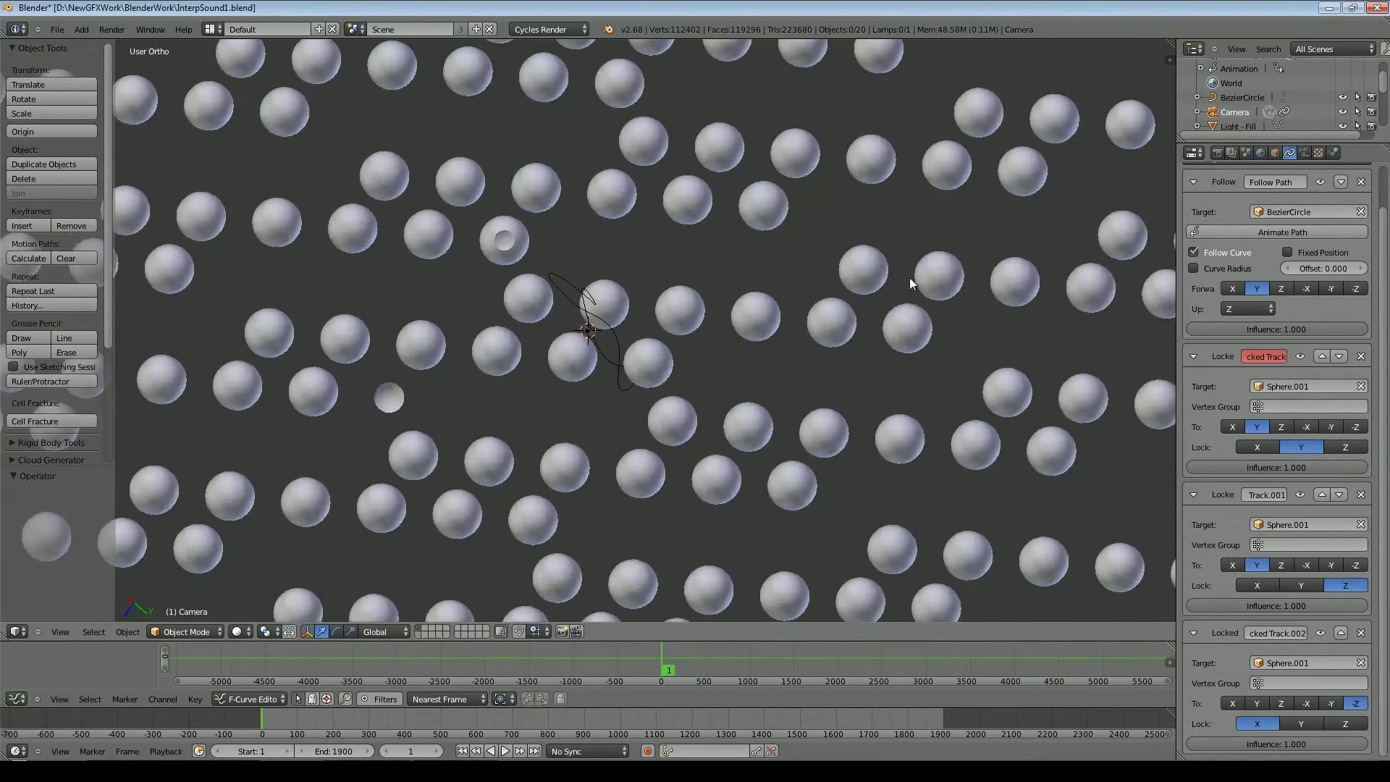
middle_click_drag(909, 277, 789, 325)
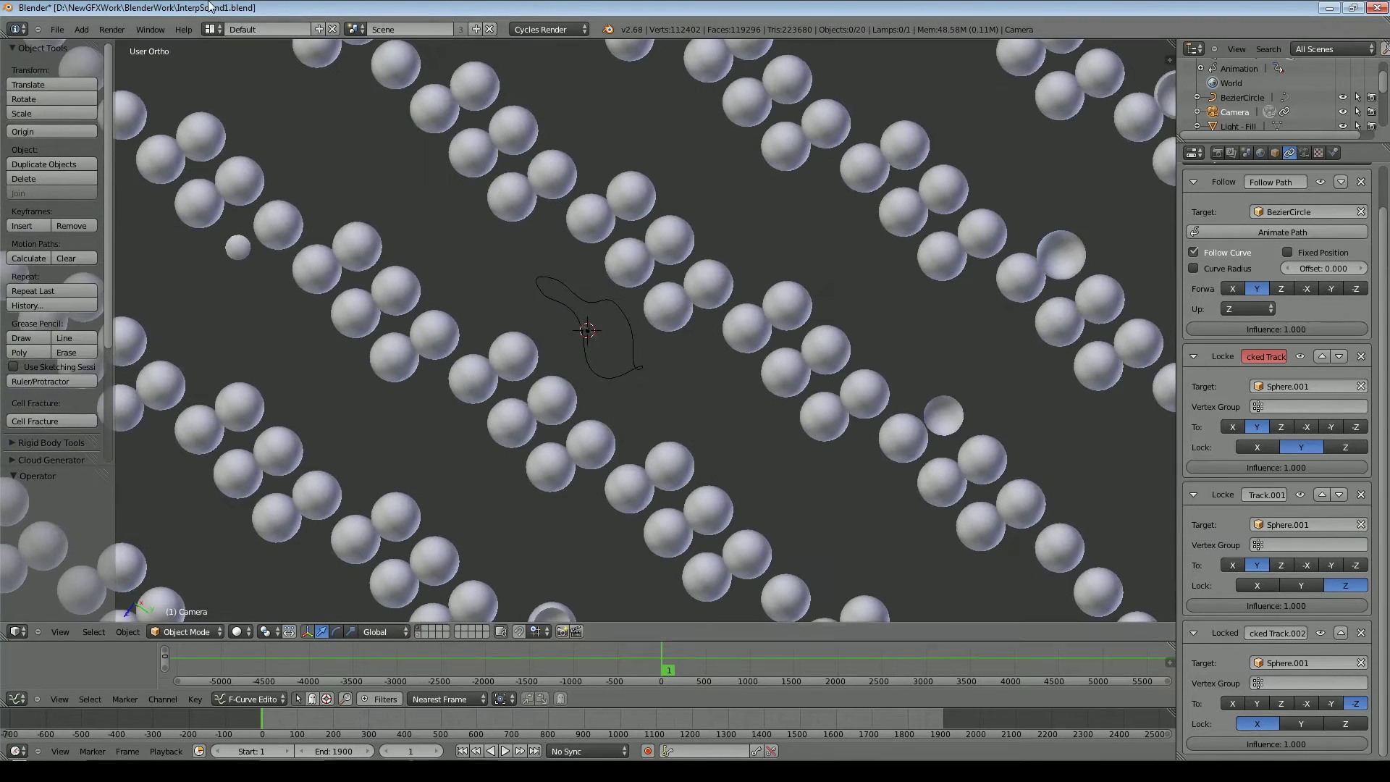
scroll(745, 353, "up", 8)
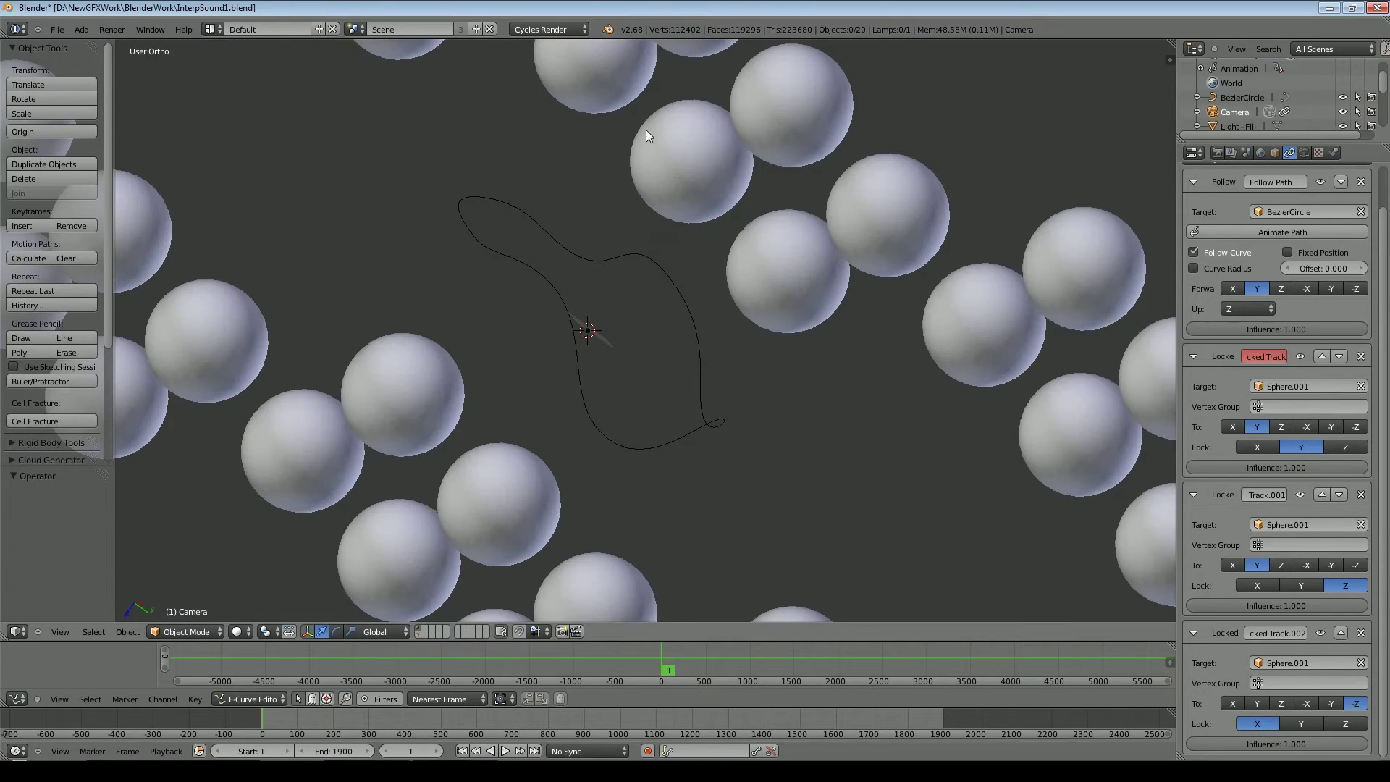
- Reload the start-up file and add a UV sphere
left_click(57, 29)
left_click(67, 42)
left_click(67, 41)
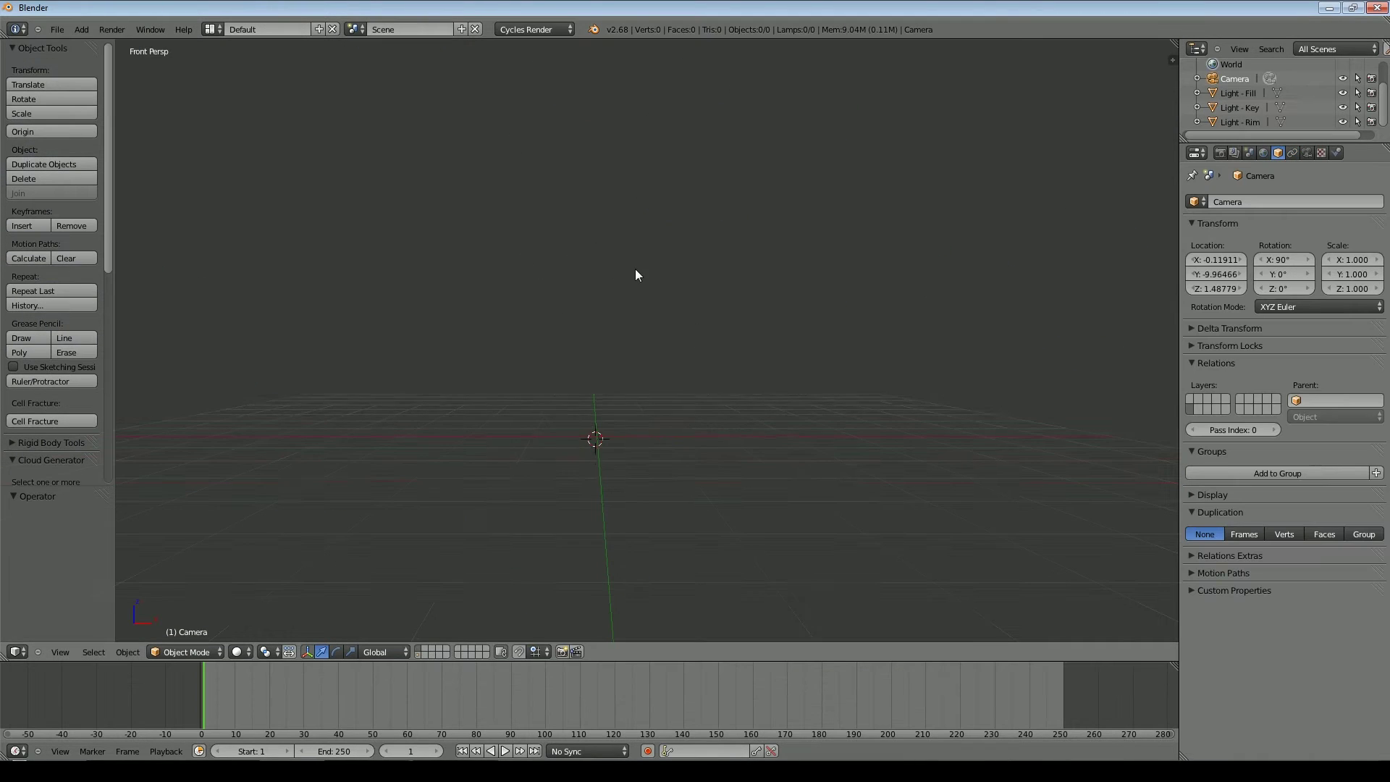
left_click(85, 29)
mouse_move(93, 43)
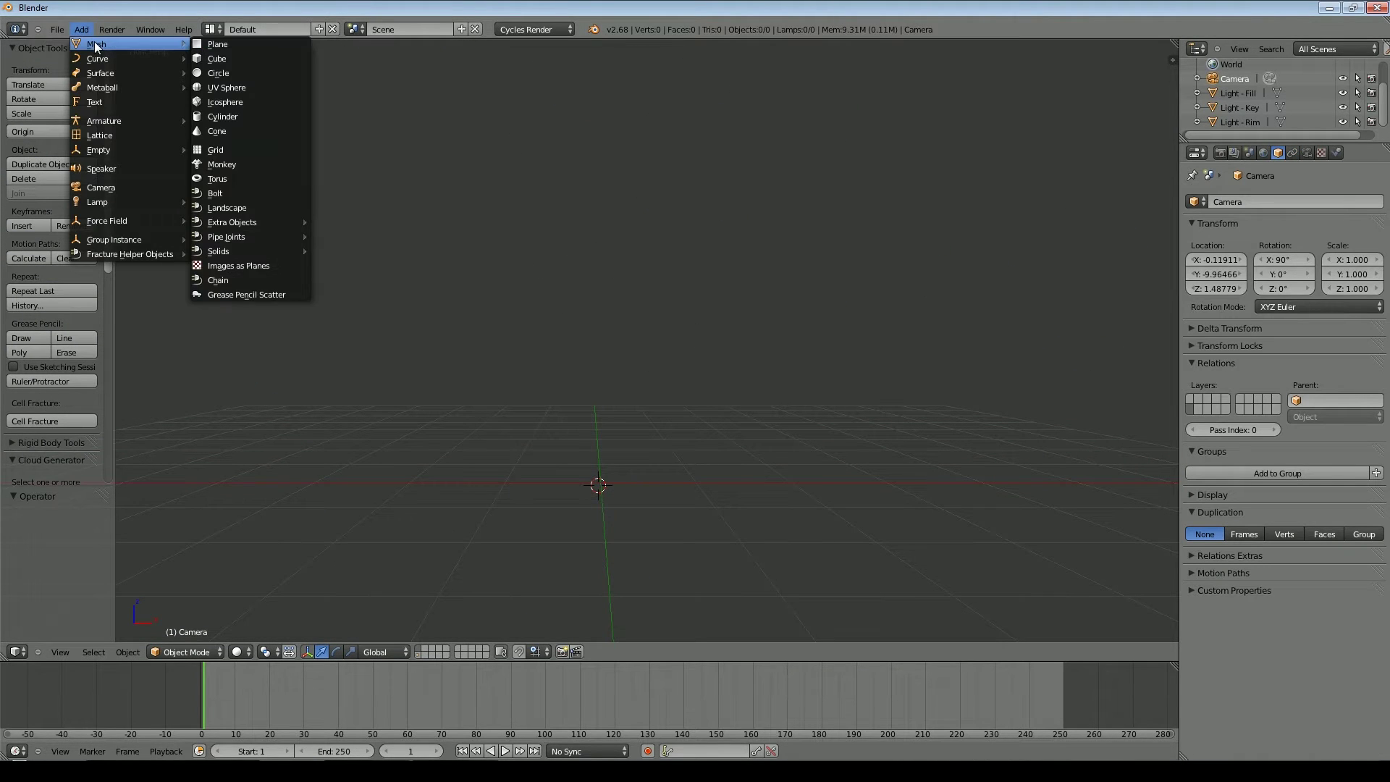
left_click(240, 89)
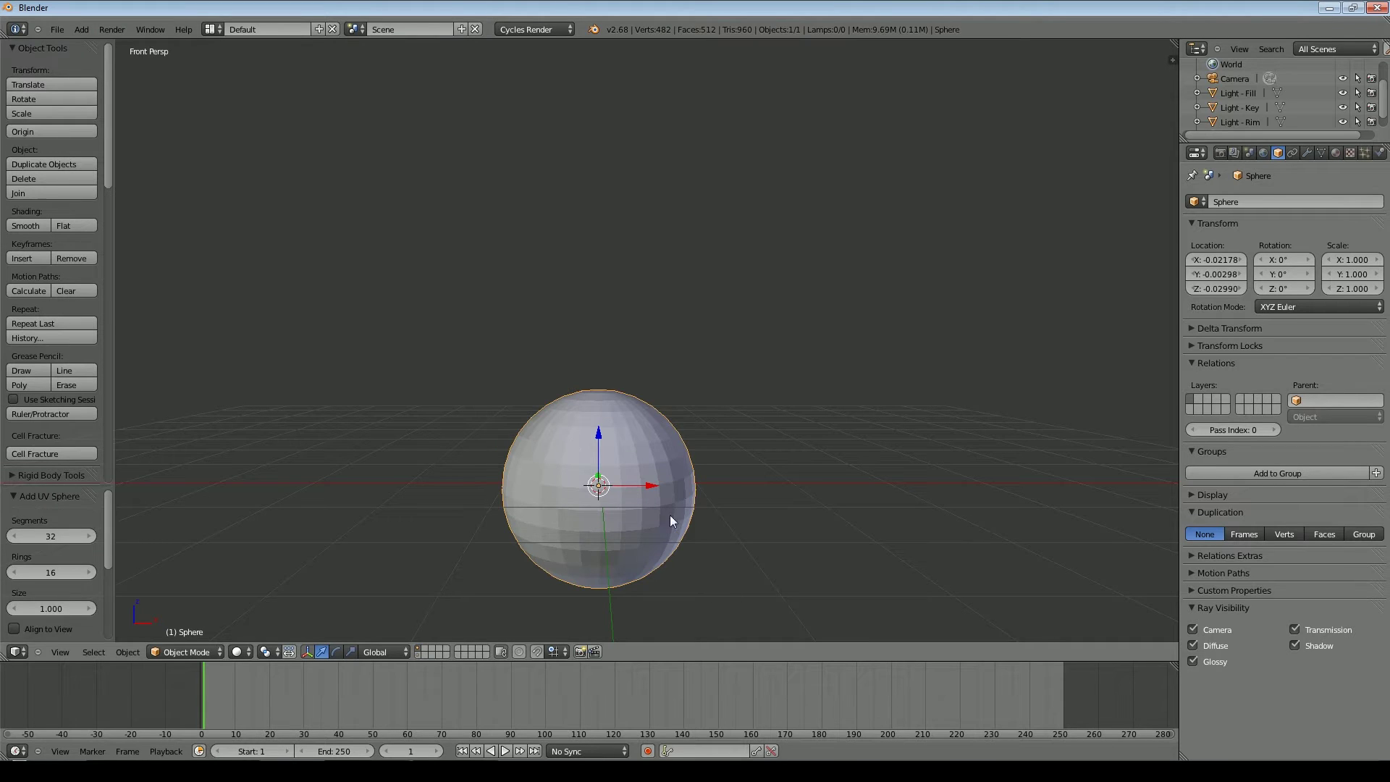
- Scale the sphere to 1.284, apply its rotation and scale, and shade it smooth
key("s")
left_click(746, 405)
key("ctrl+a")
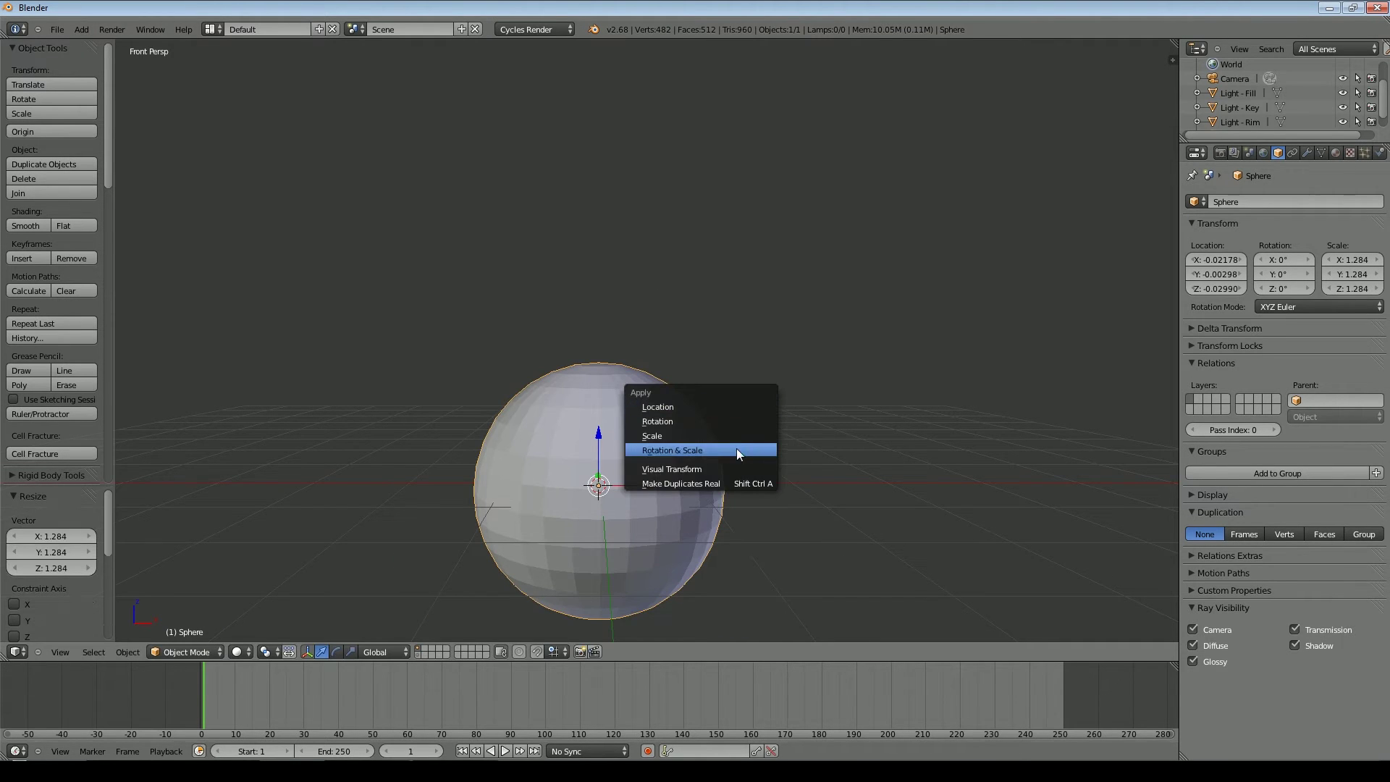
left_click(736, 451)
left_click(22, 226)
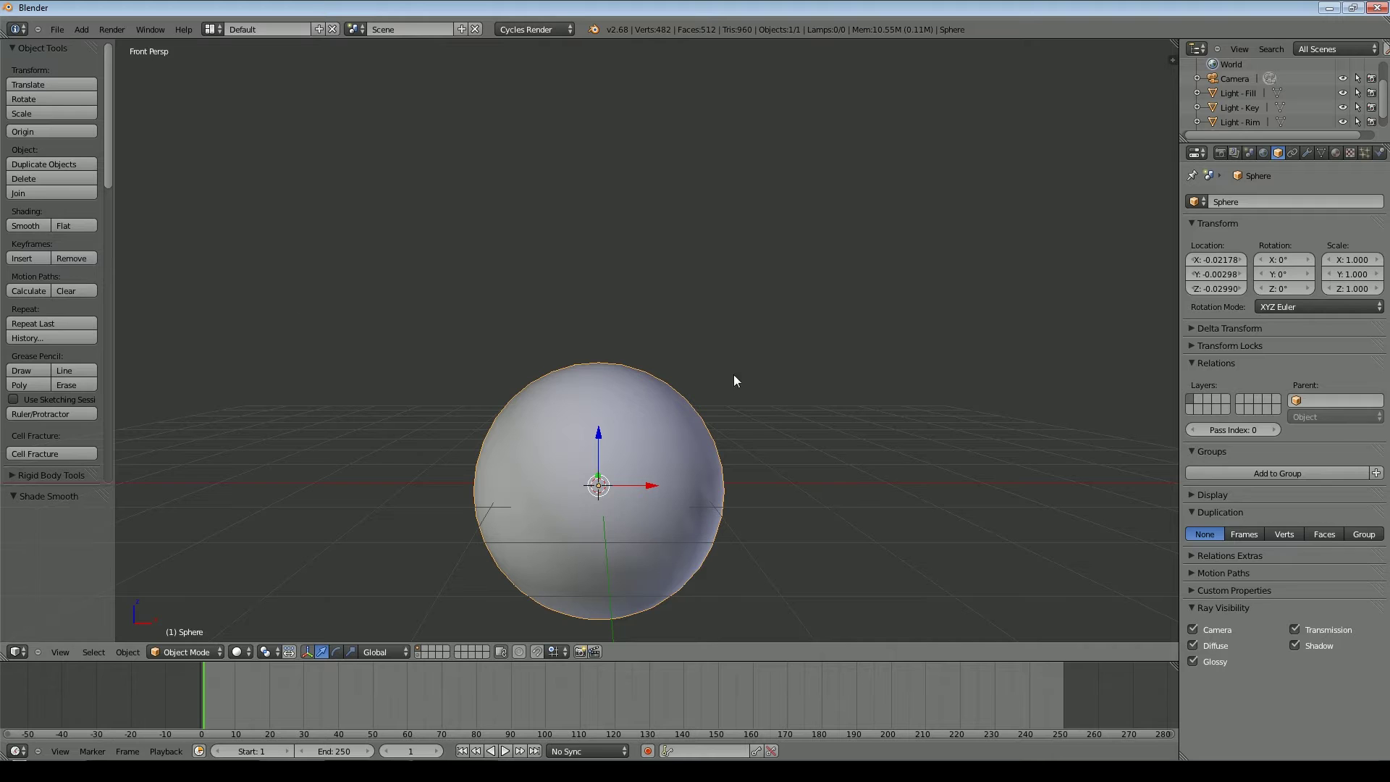
- Give the sphere new material Material.003 with orange surface and viewport colours
left_click(1335, 153)
left_click(1263, 248)
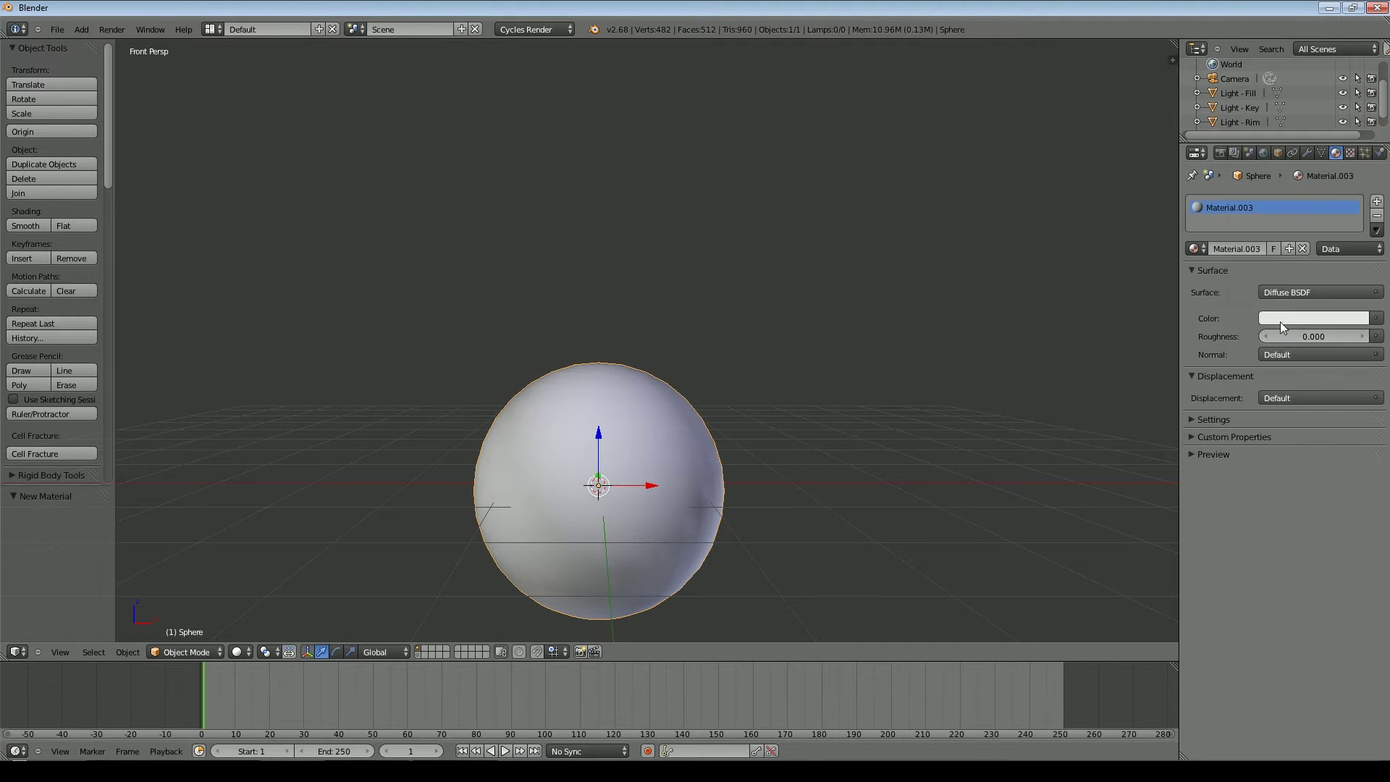
left_click(1279, 321)
left_click(1263, 207)
left_click(1229, 452)
key("ctrl+v")
middle_click_drag(731, 469, 695, 492)
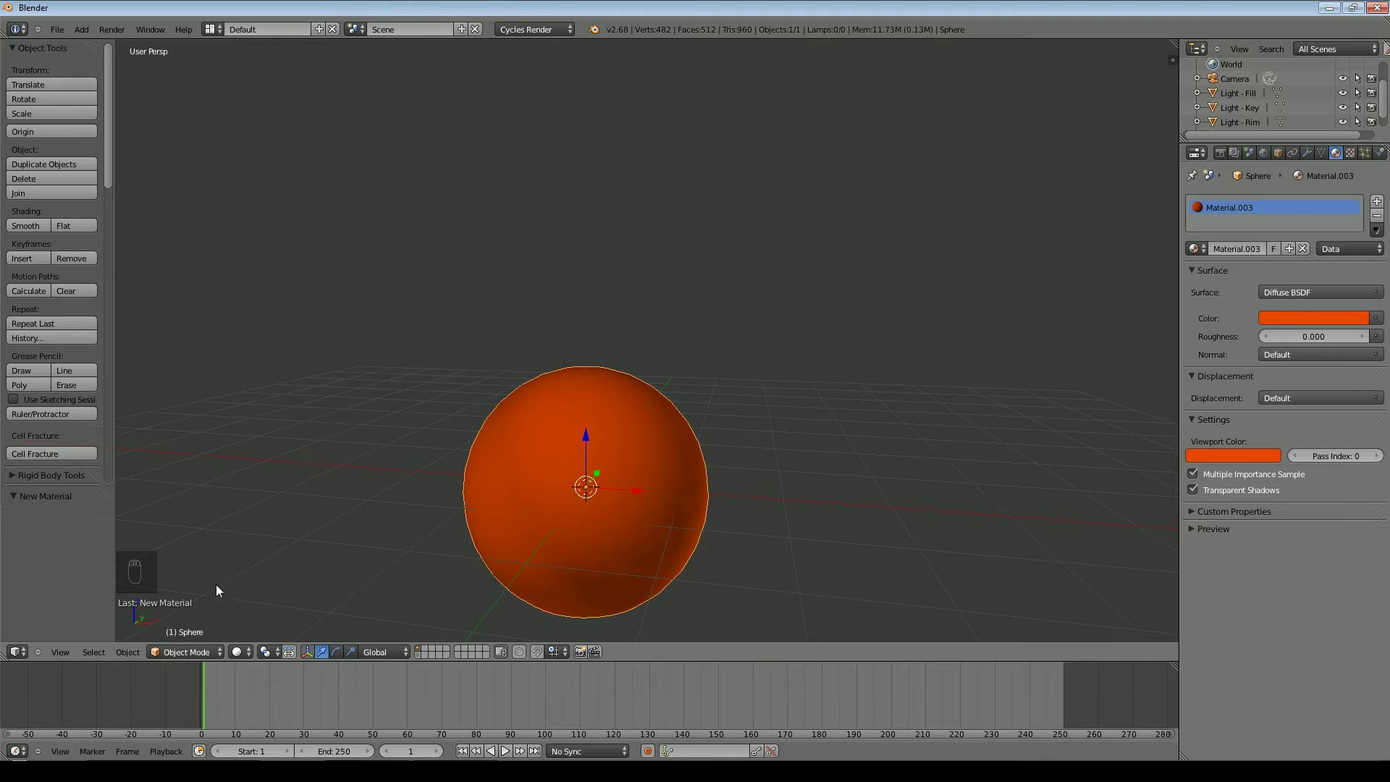
middle_click_drag(676, 558, 635, 544)
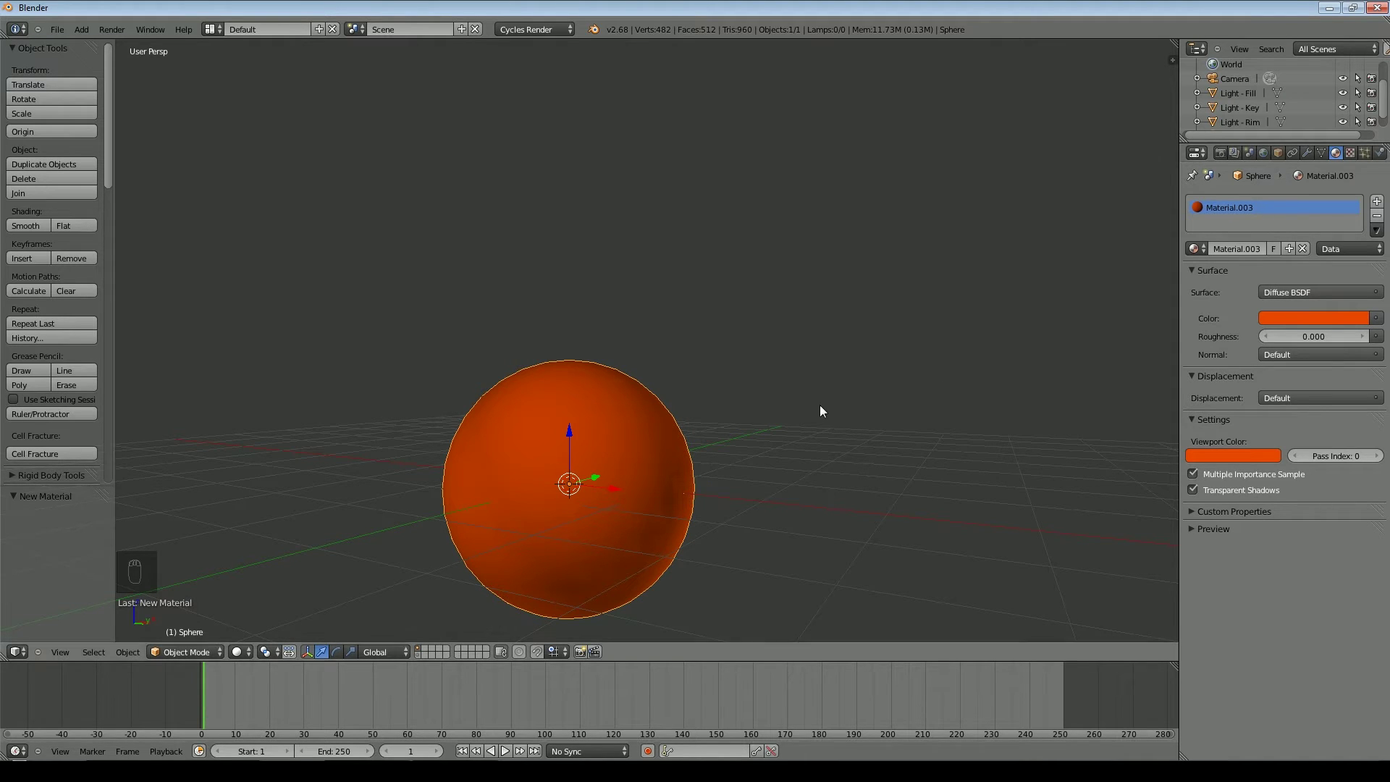
- Orbit to a head-on view and keyframe the sphere's location at frame 1
scroll(738, 441, "down", 3)
middle_click_drag(657, 477, 734, 419)
scroll(734, 419, "down", 2)
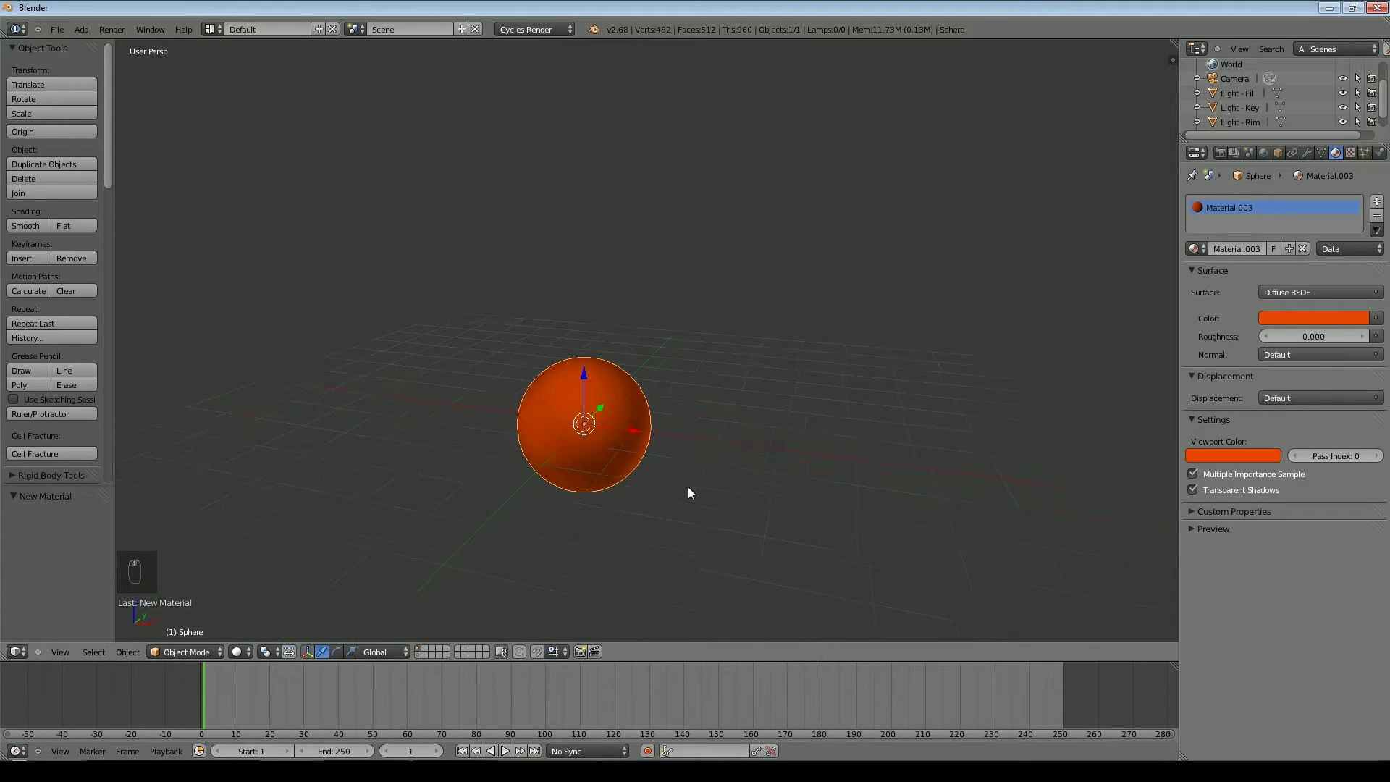
middle_click_drag(689, 490, 680, 462)
left_click(1277, 152)
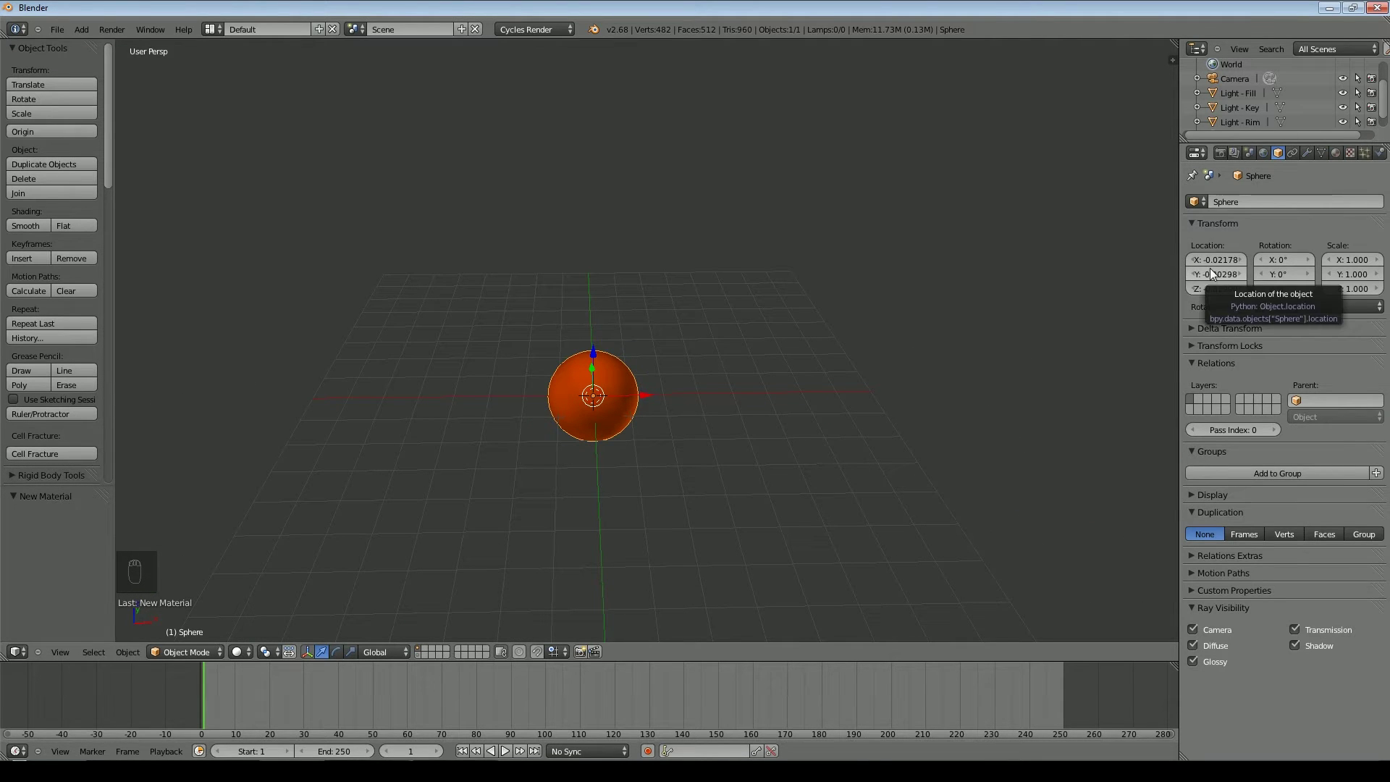
key("i")
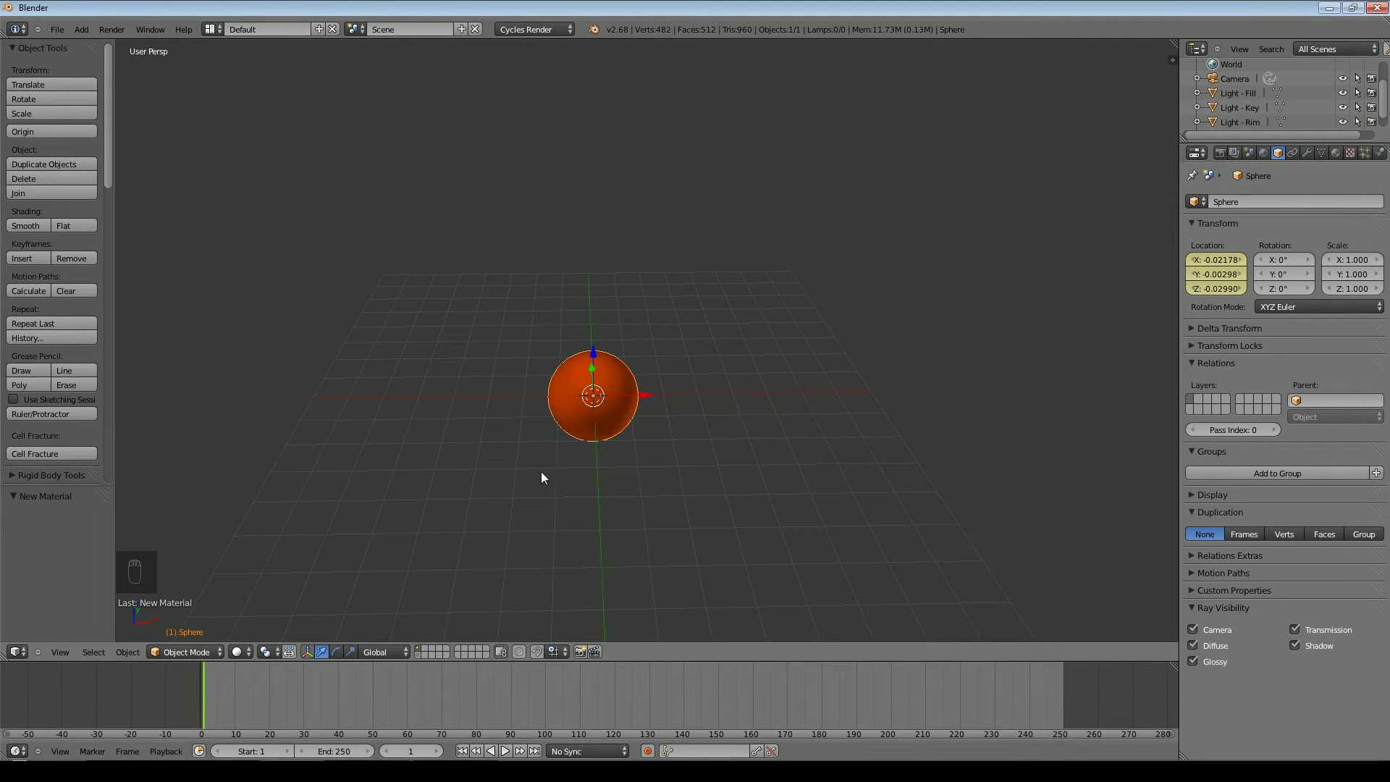
- Move the sphere along X to about 7.2, play to test, and return to frame 1
left_click_drag(636, 396, 883, 391)
left_click(505, 751)
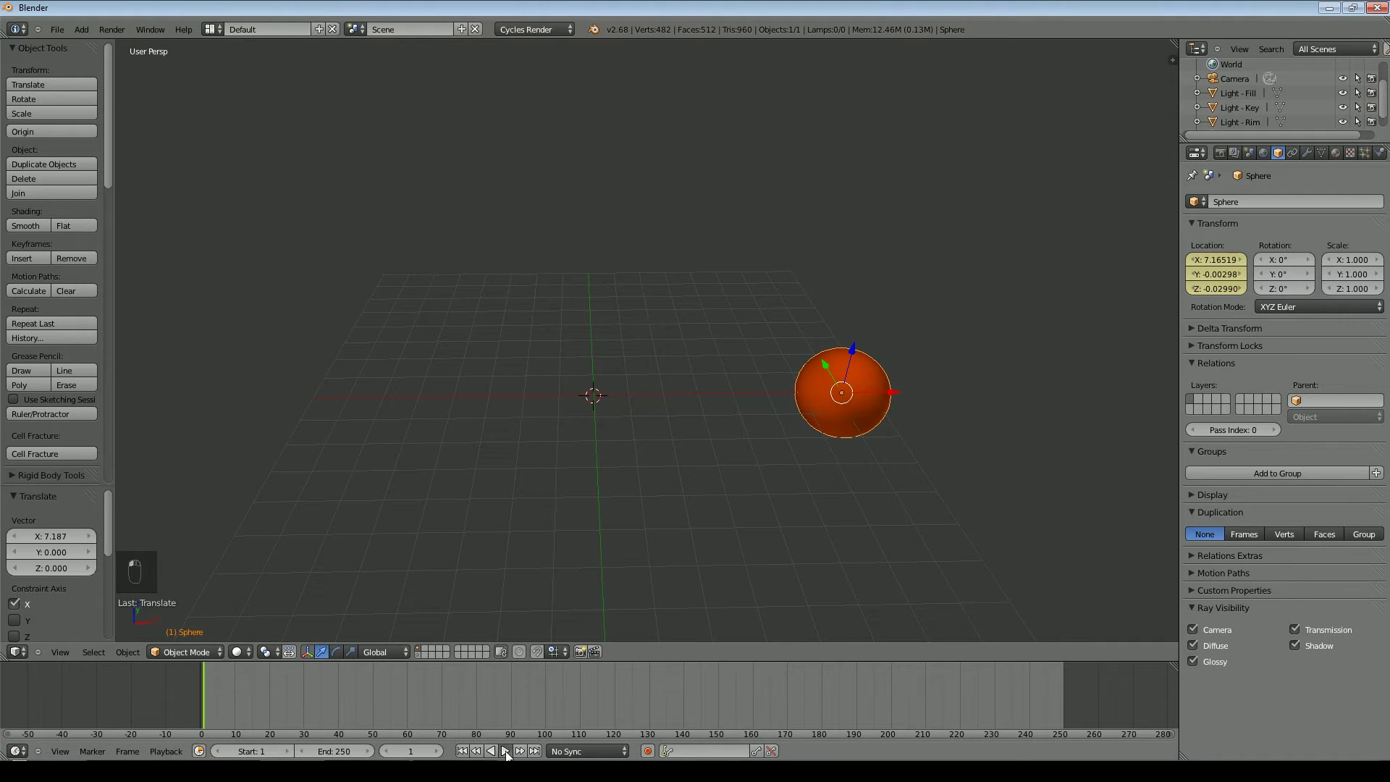
left_click(499, 750)
left_click(461, 750)
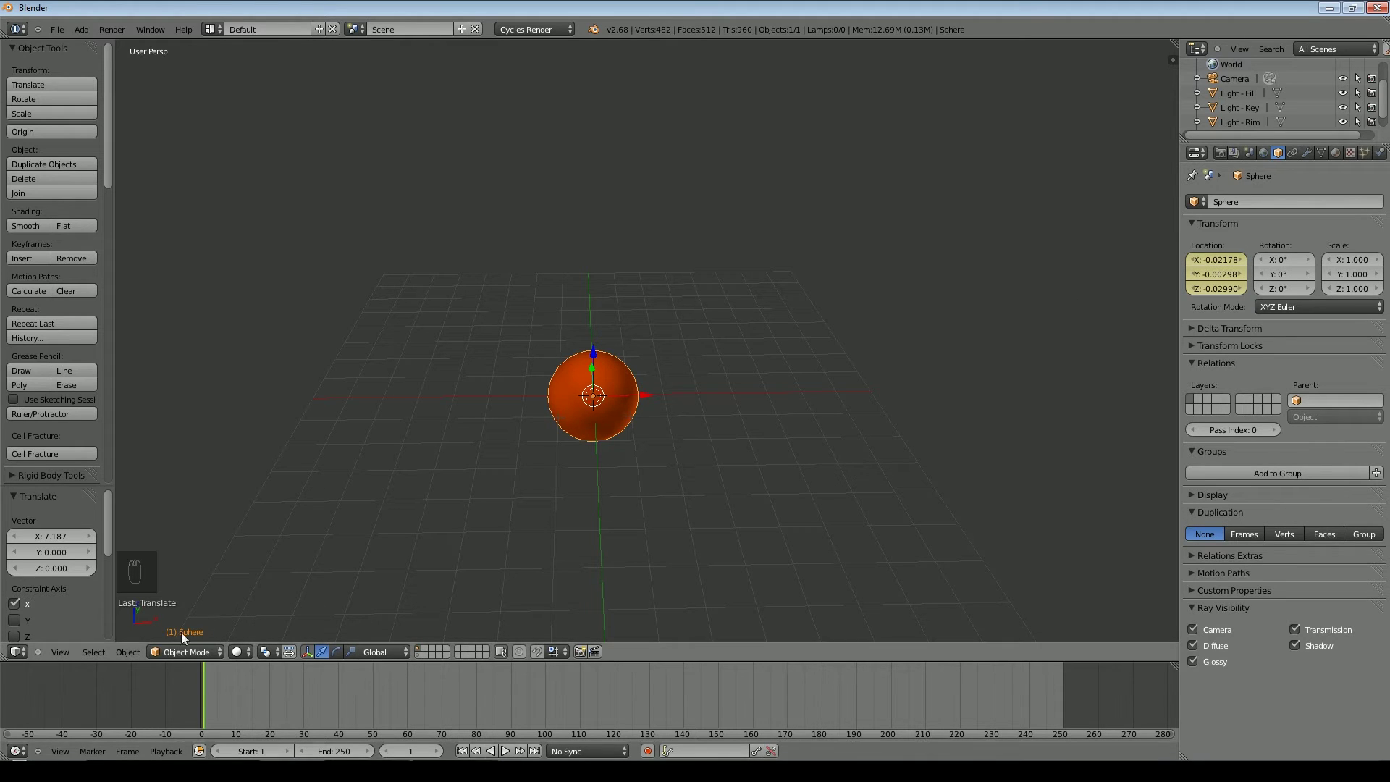
- In the Graph Editor, bake Hope1.wav into the sphere's location F-curves
left_click(17, 651)
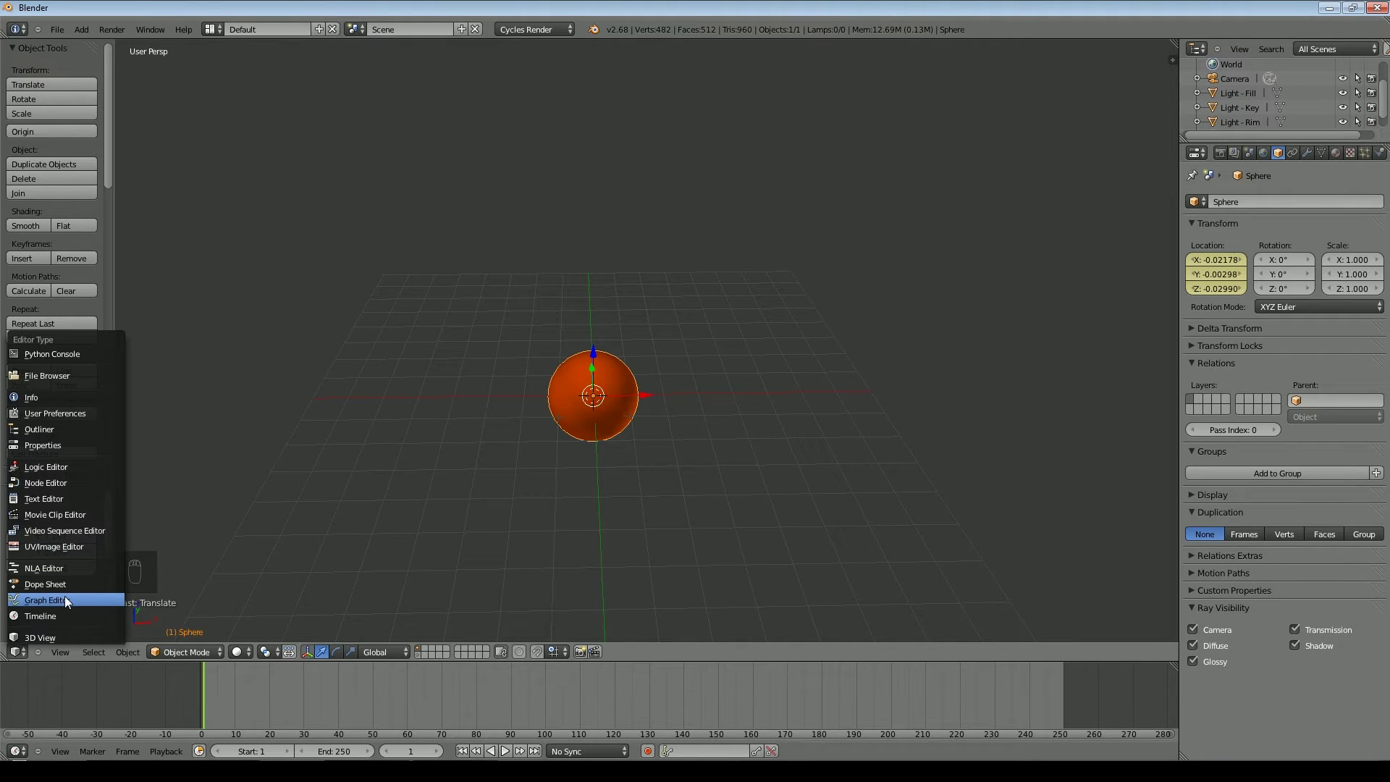
left_click(43, 599)
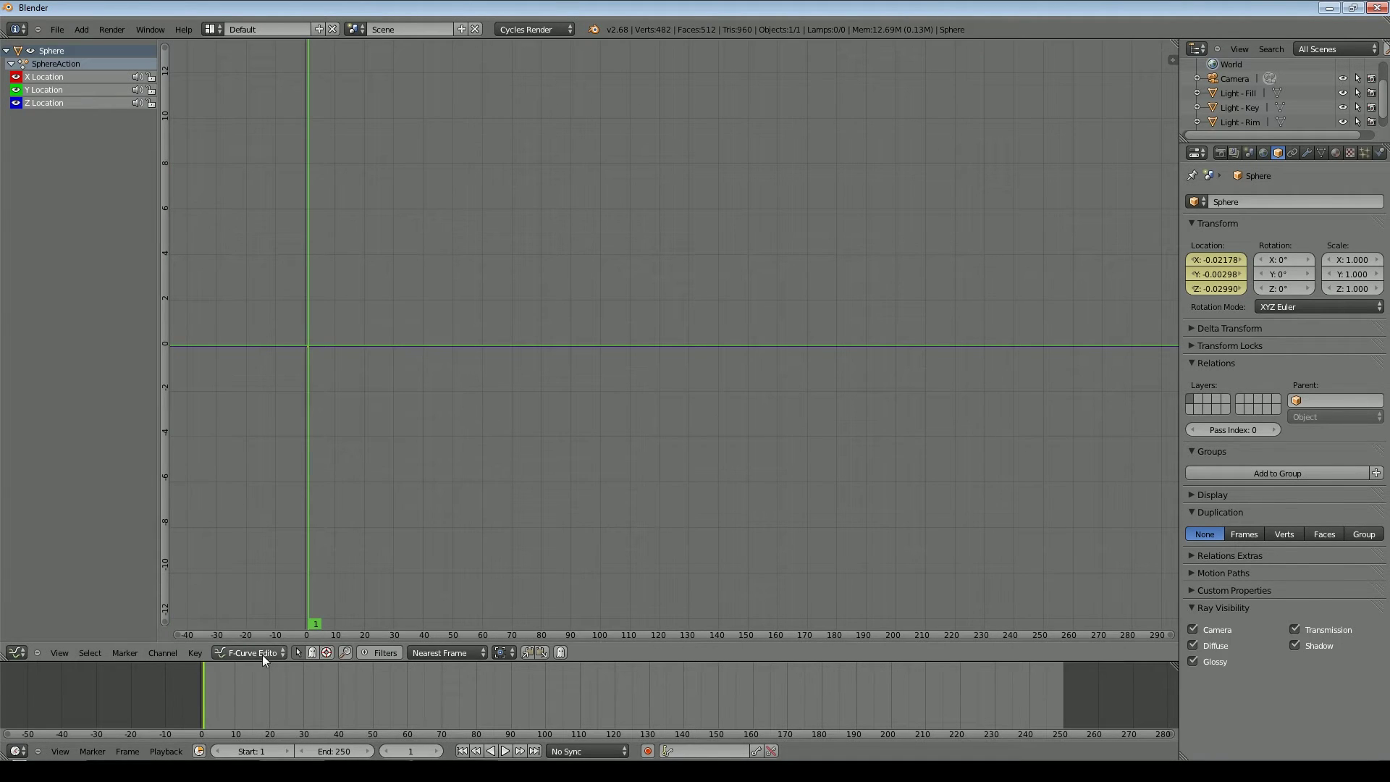
left_click(191, 651)
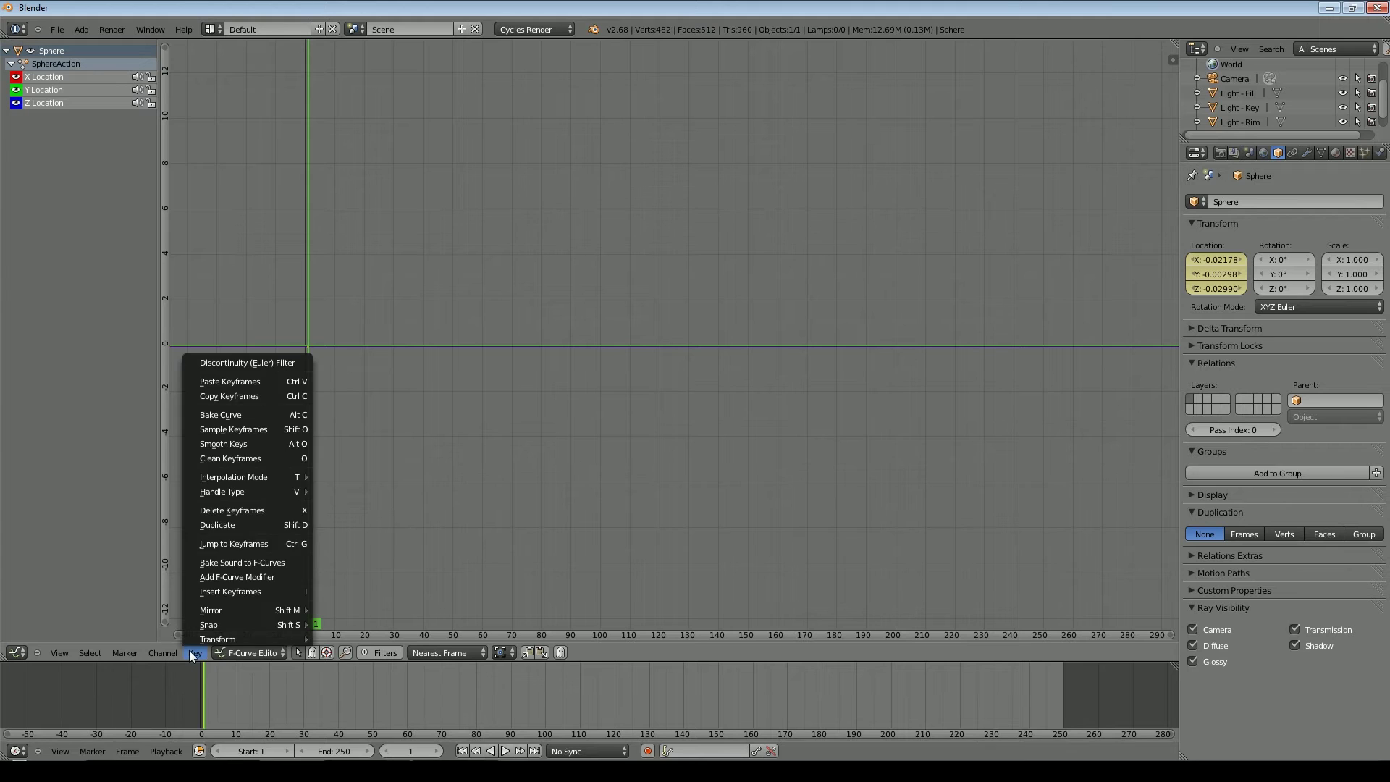
left_click(242, 565)
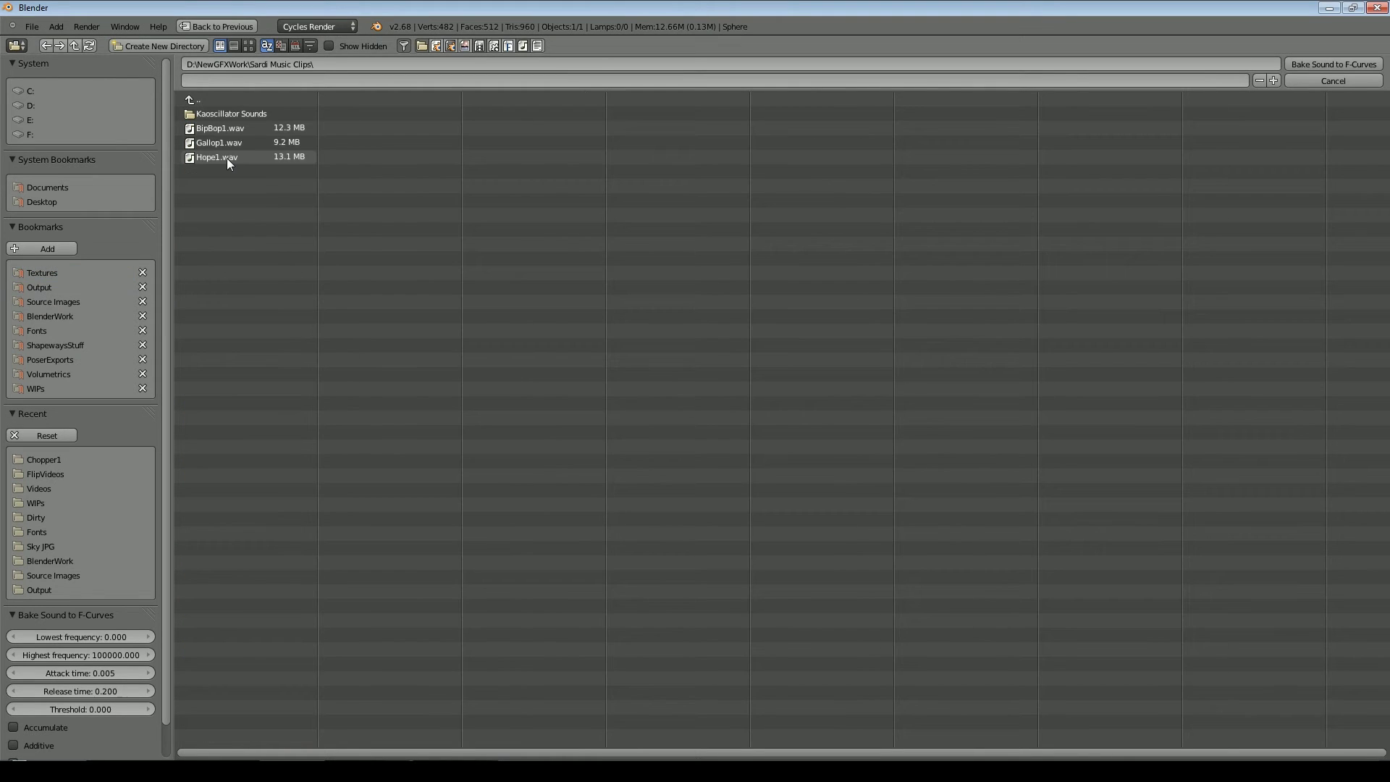
left_click(227, 157)
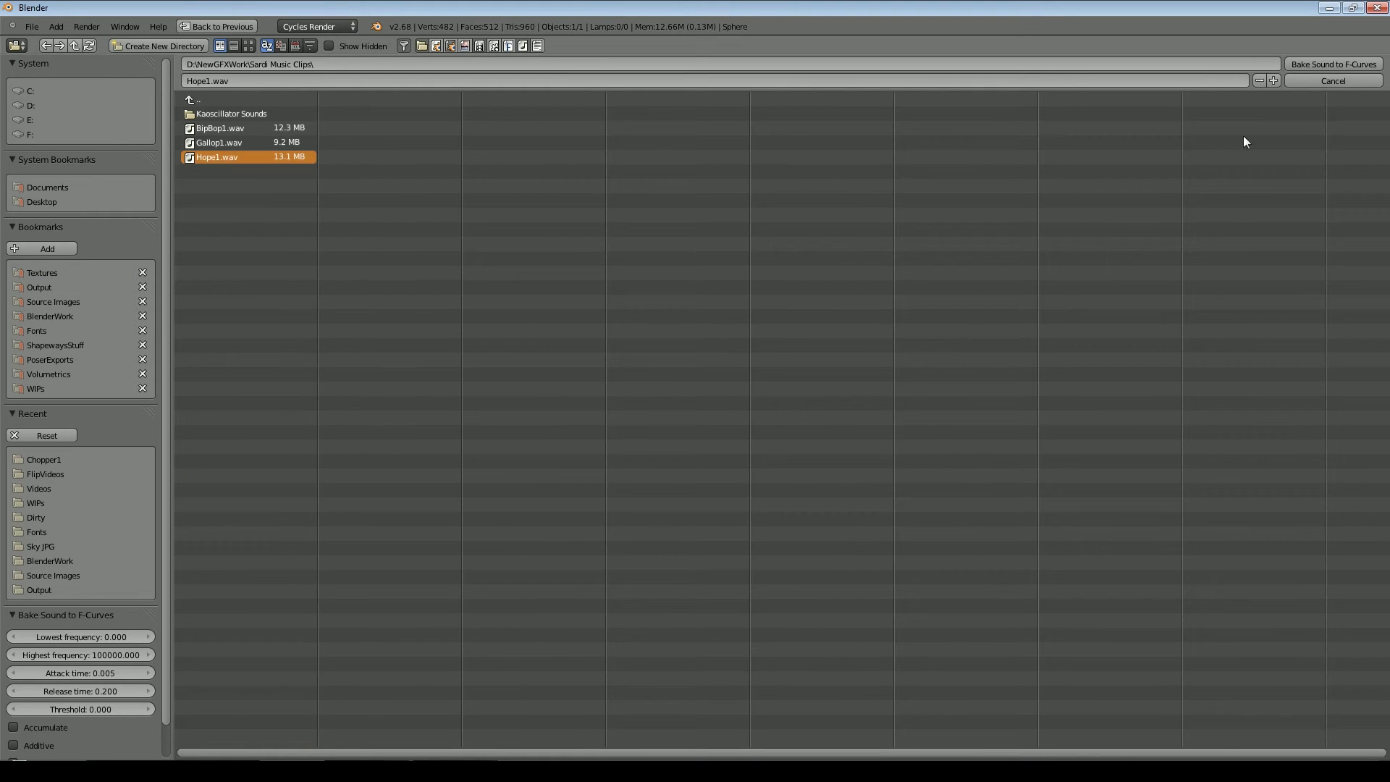
left_click(1330, 64)
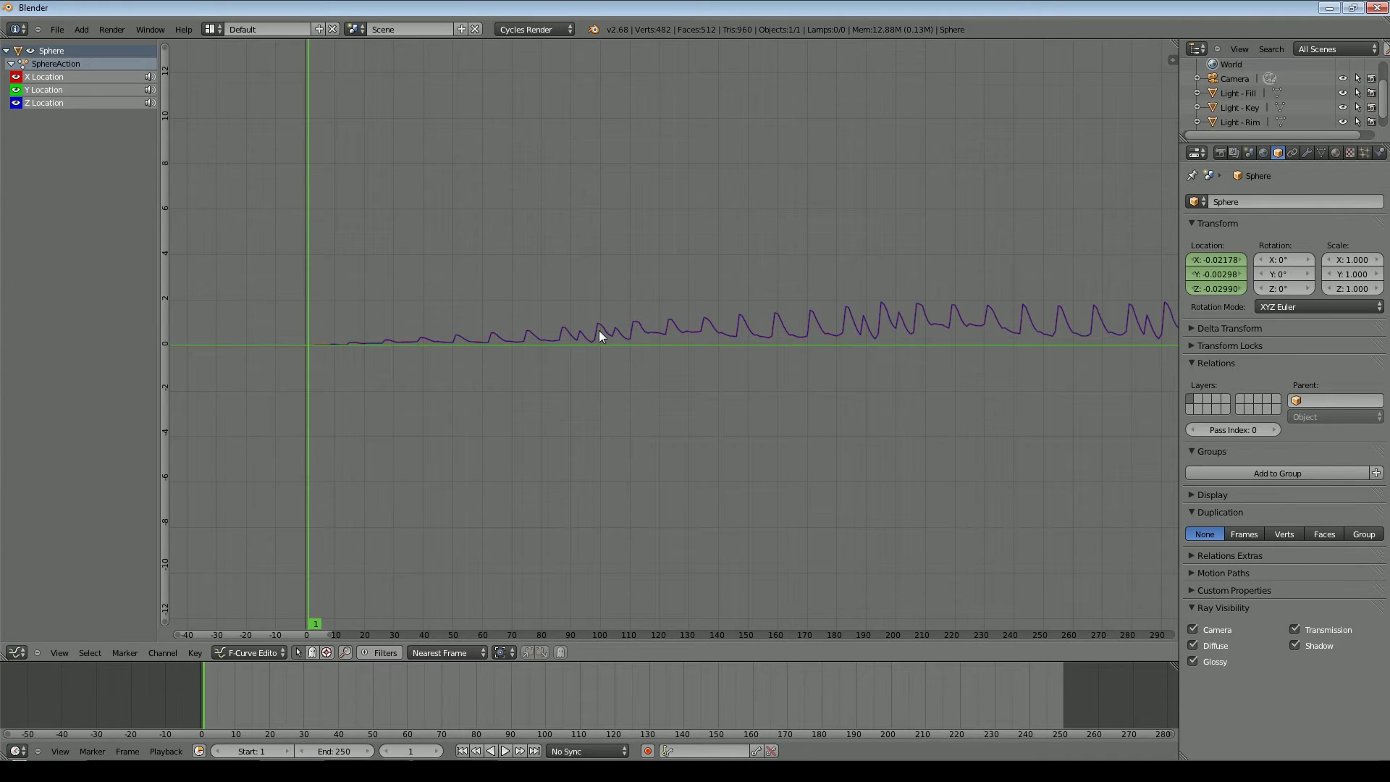
- Play the sound-baked animation from frame 1 and scrub back near the start
left_click_drag(307, 631, 275, 615)
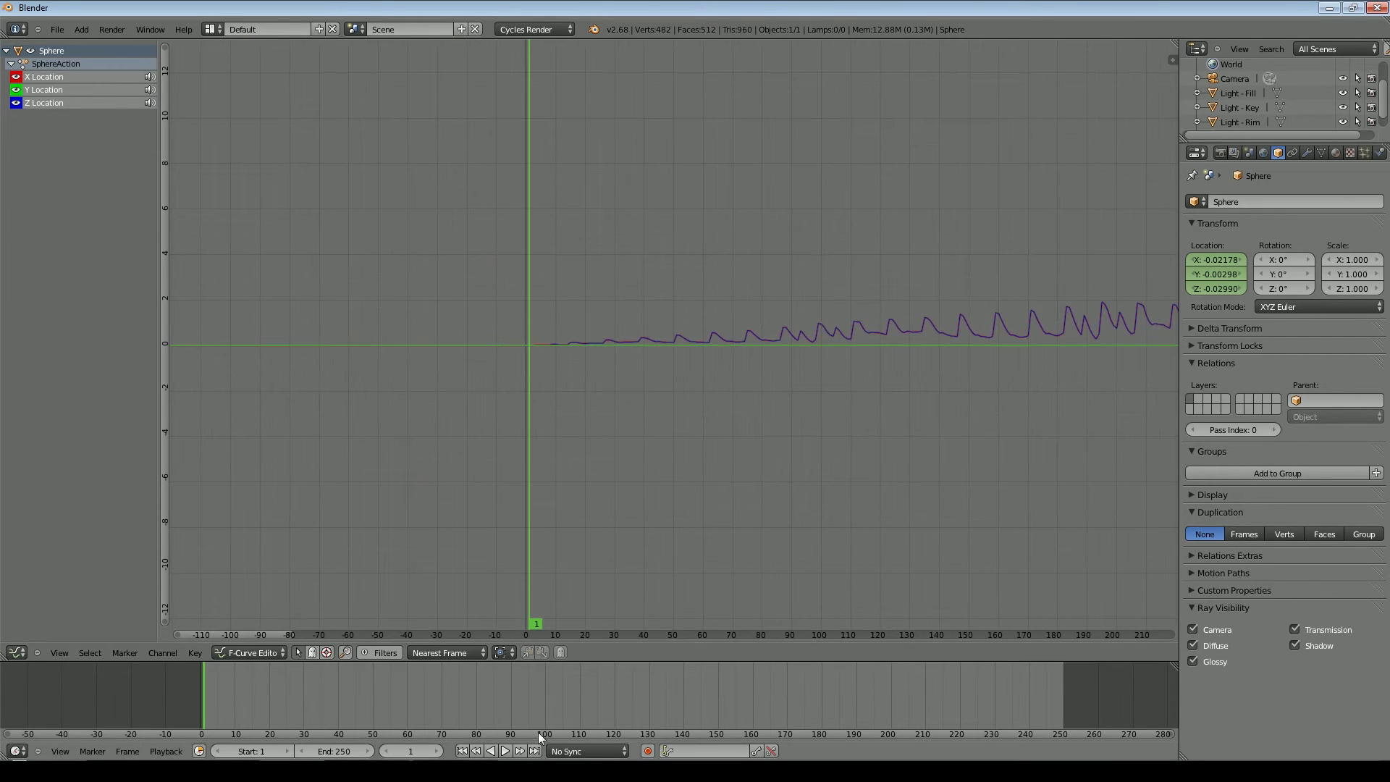
left_click(505, 753)
scroll(664, 609, "down", 2)
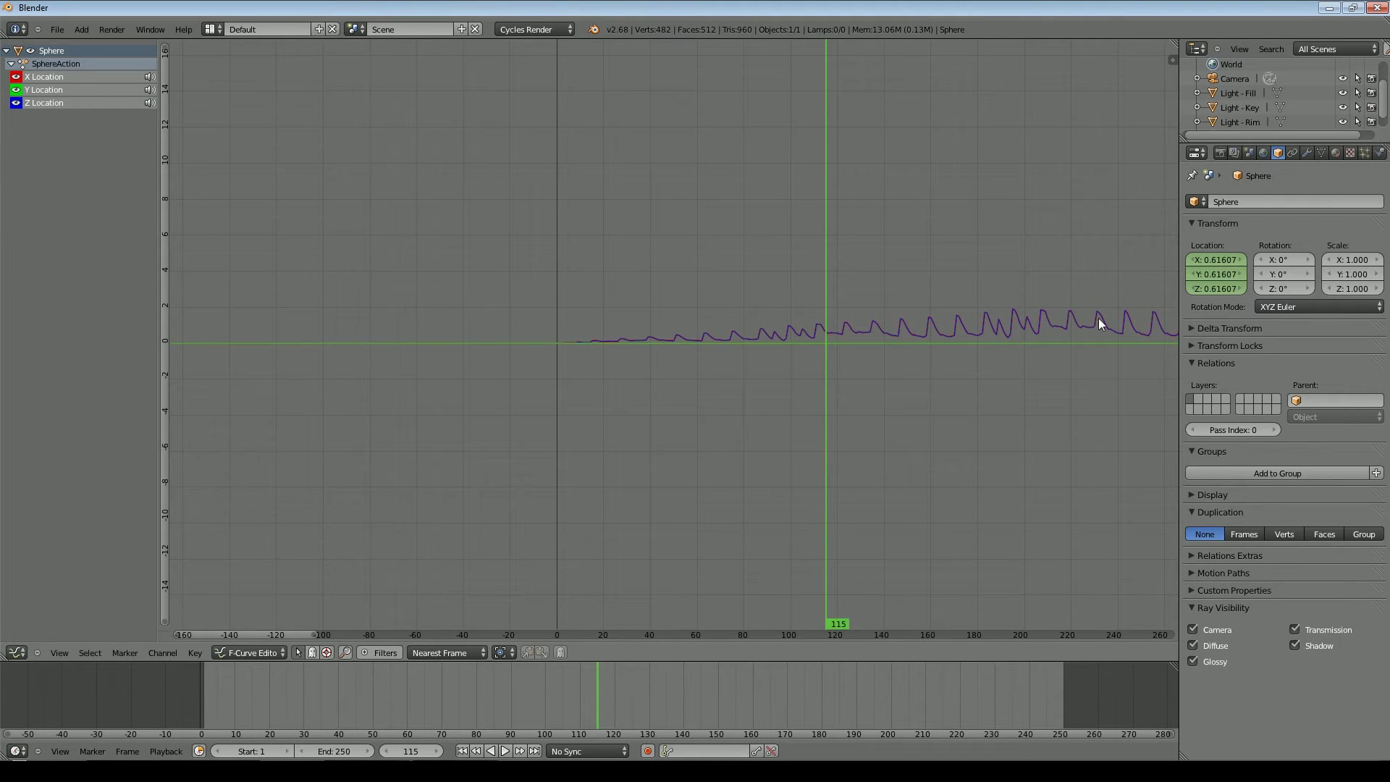
left_click_drag(601, 711, 206, 695)
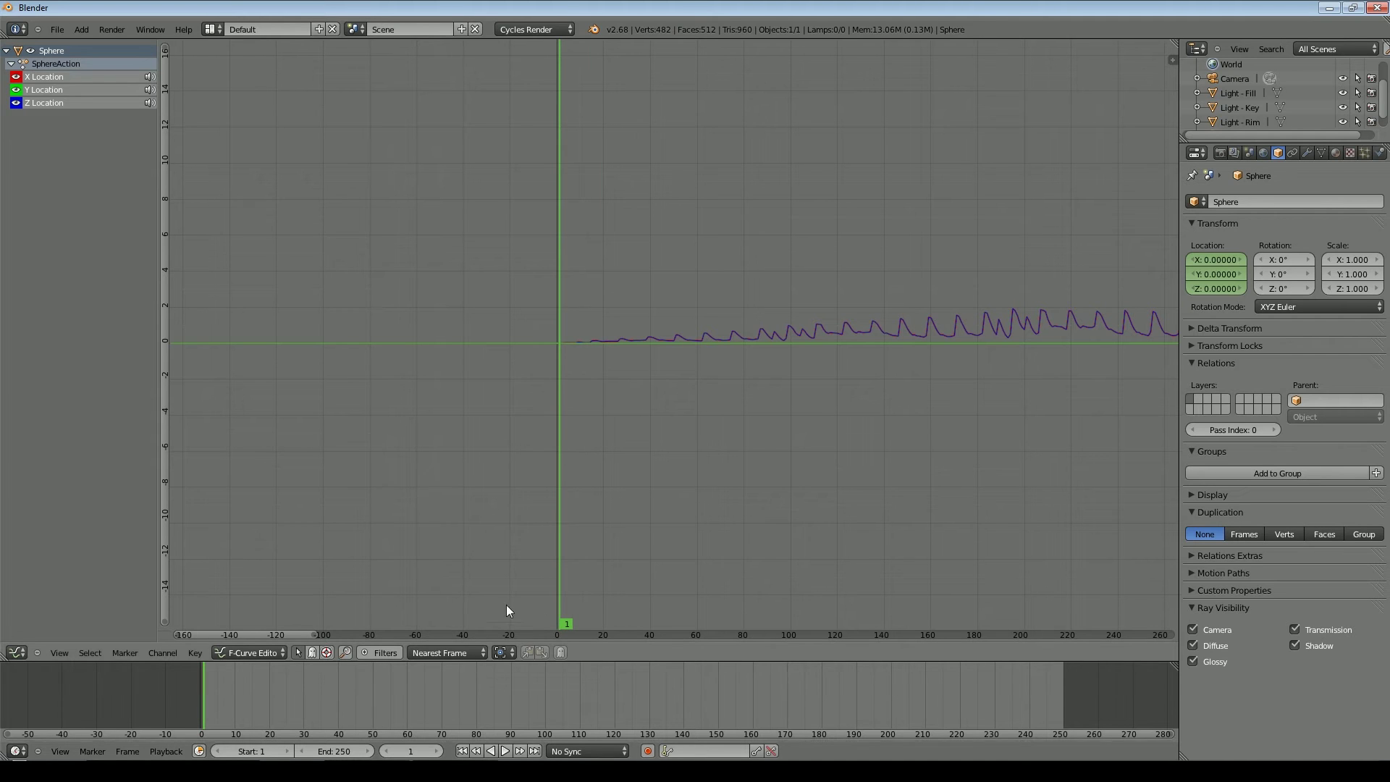
- Switch the area to the Video Sequence Editor and add Hope1.wav as a sound strip
left_click(18, 652)
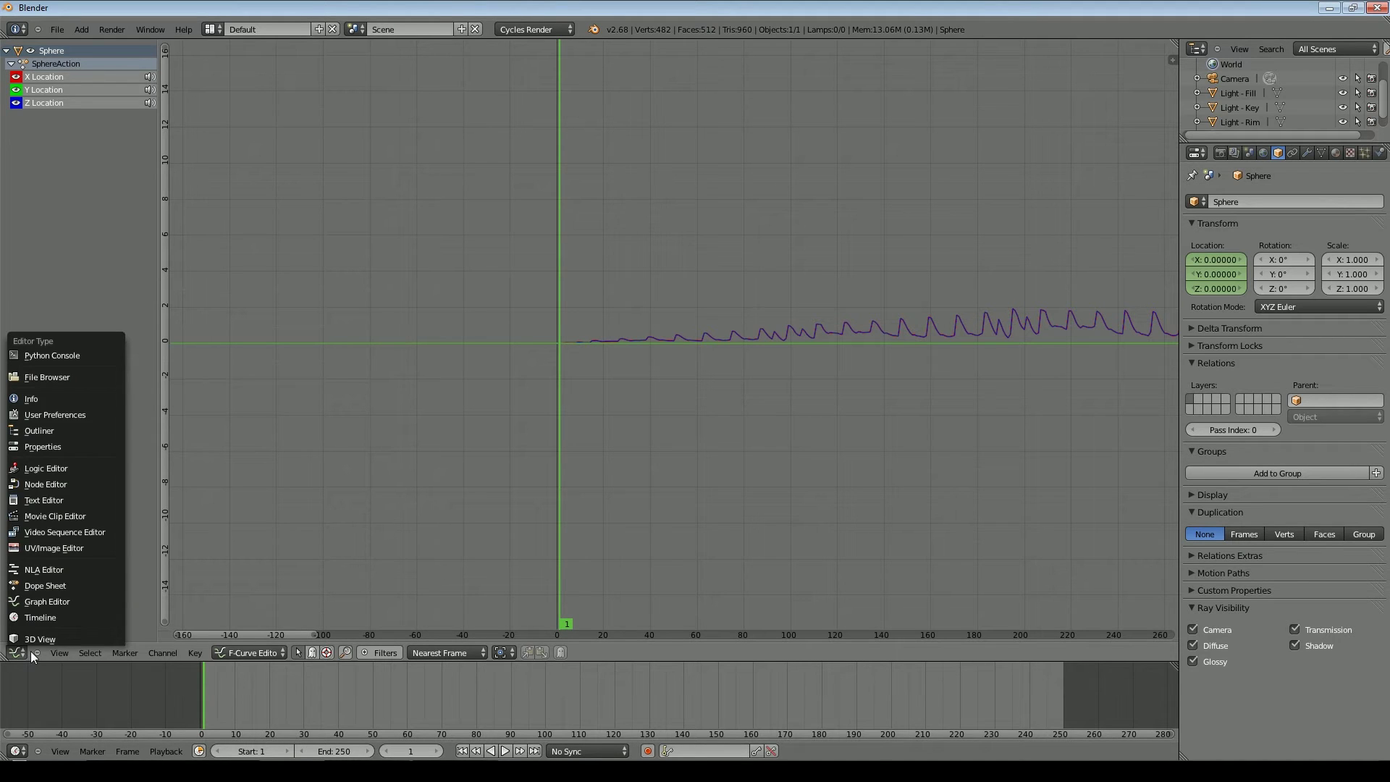
left_click(23, 652)
left_click(20, 654)
left_click(44, 548)
left_click(54, 533)
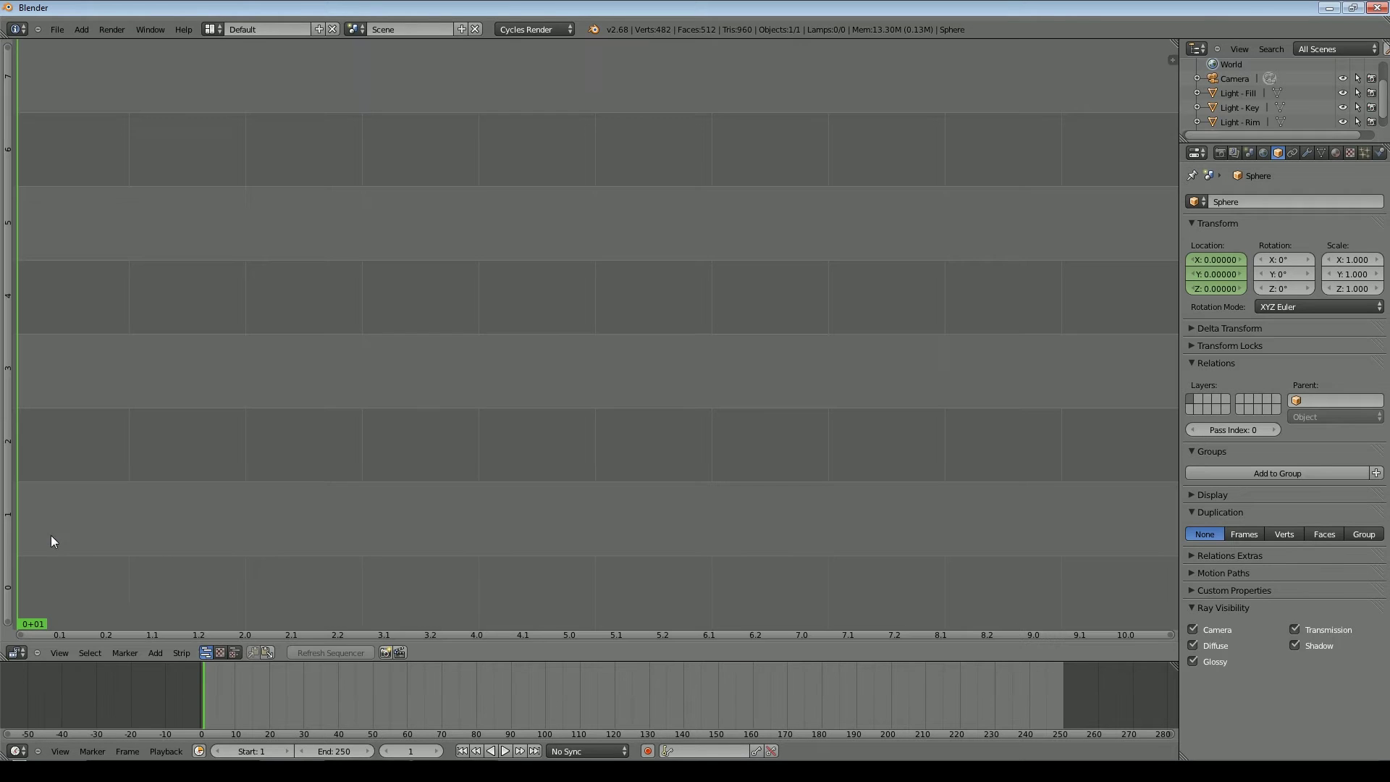
left_click(155, 653)
left_click(183, 571)
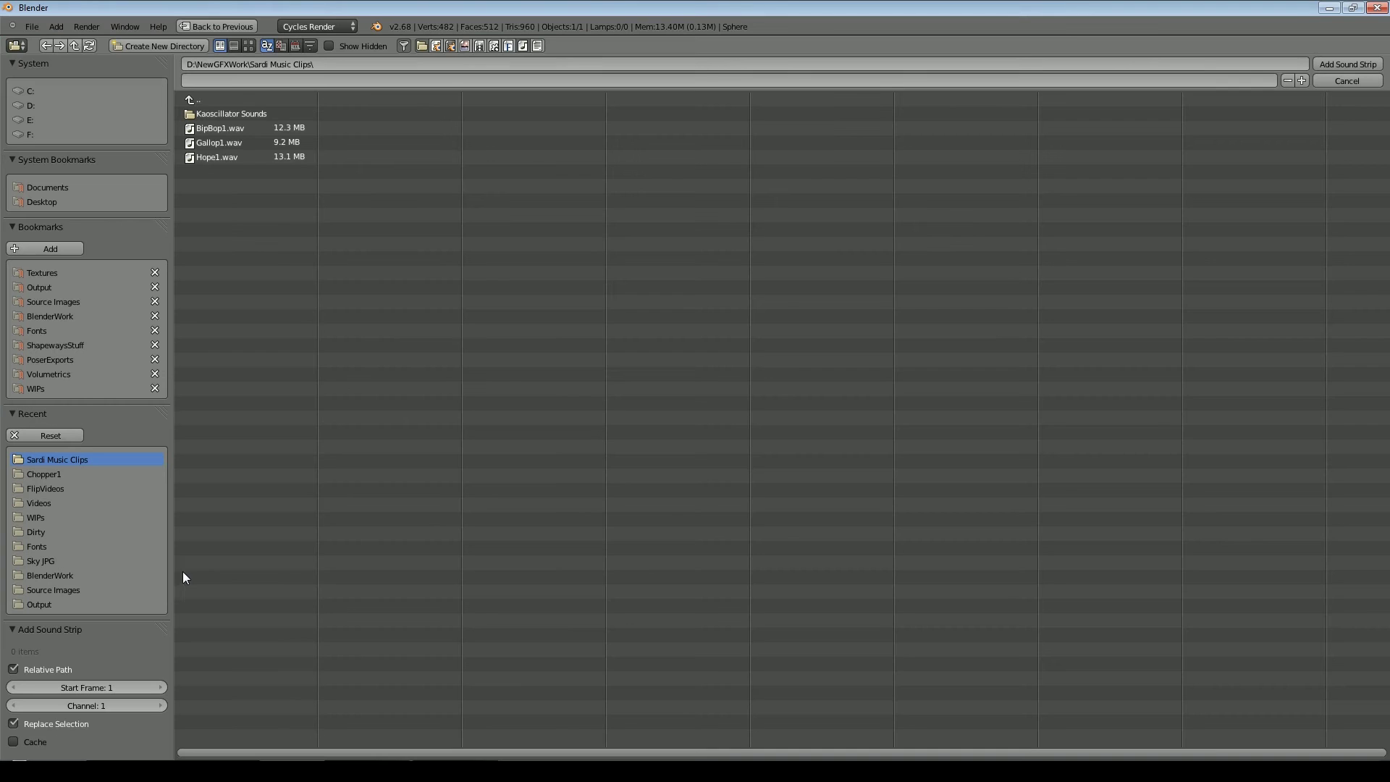
left_click(230, 158)
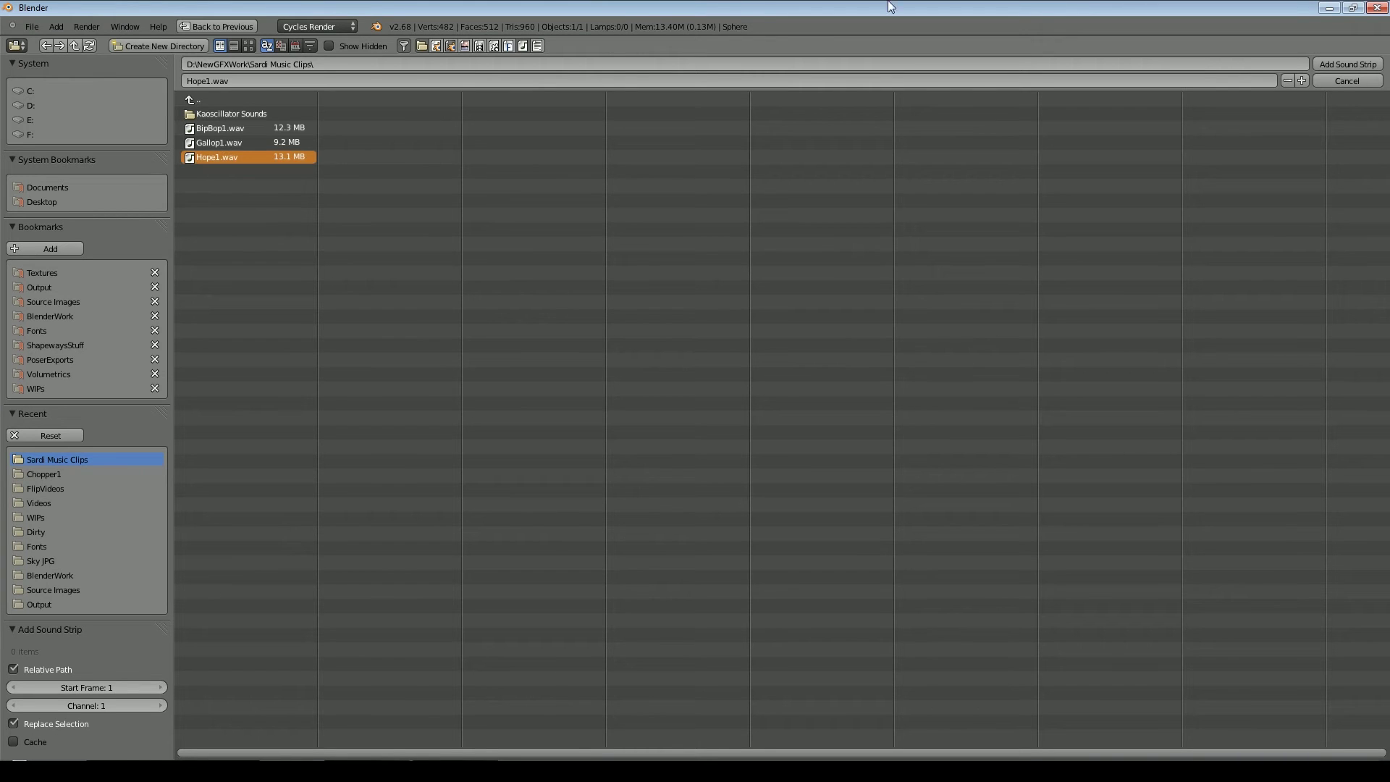
left_click(1344, 63)
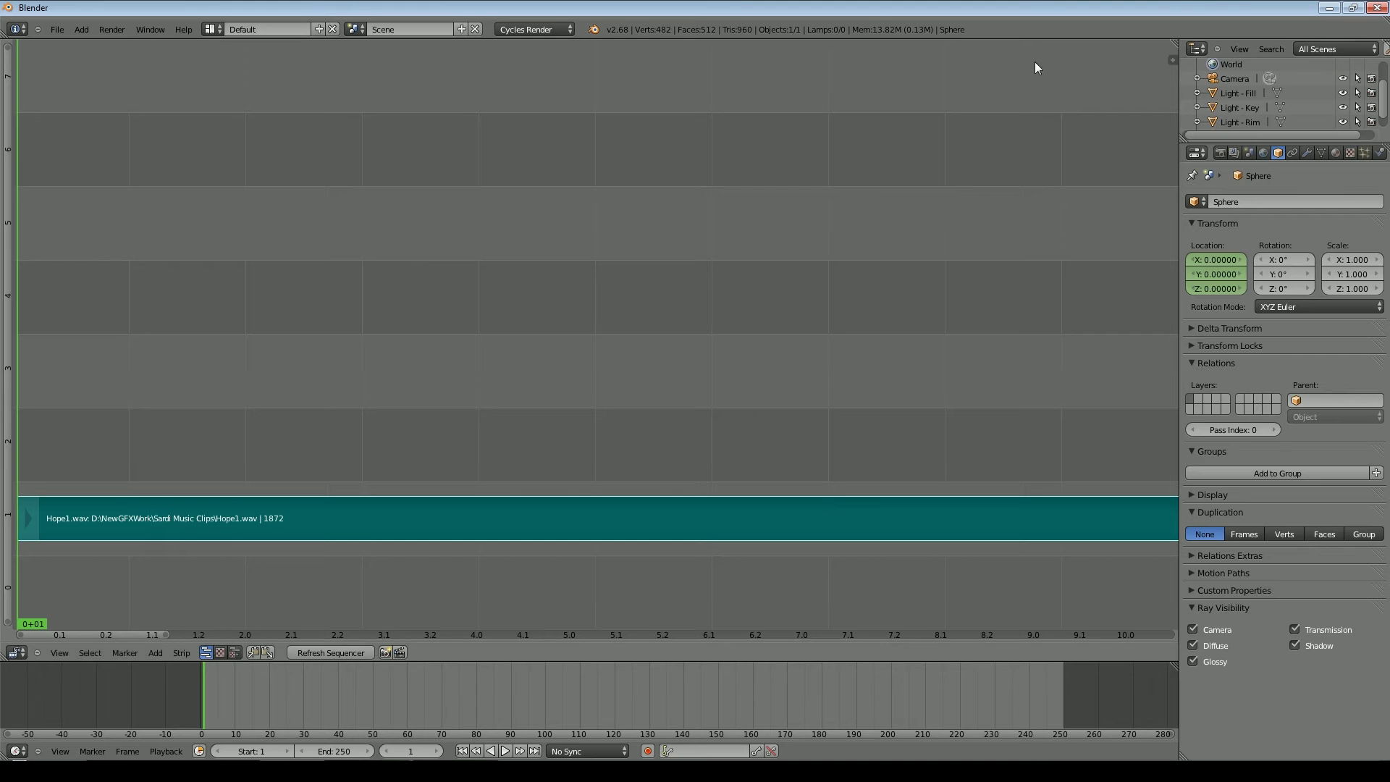
- Play the animation with its music, stop, and rewind to frame 1
left_click(505, 750)
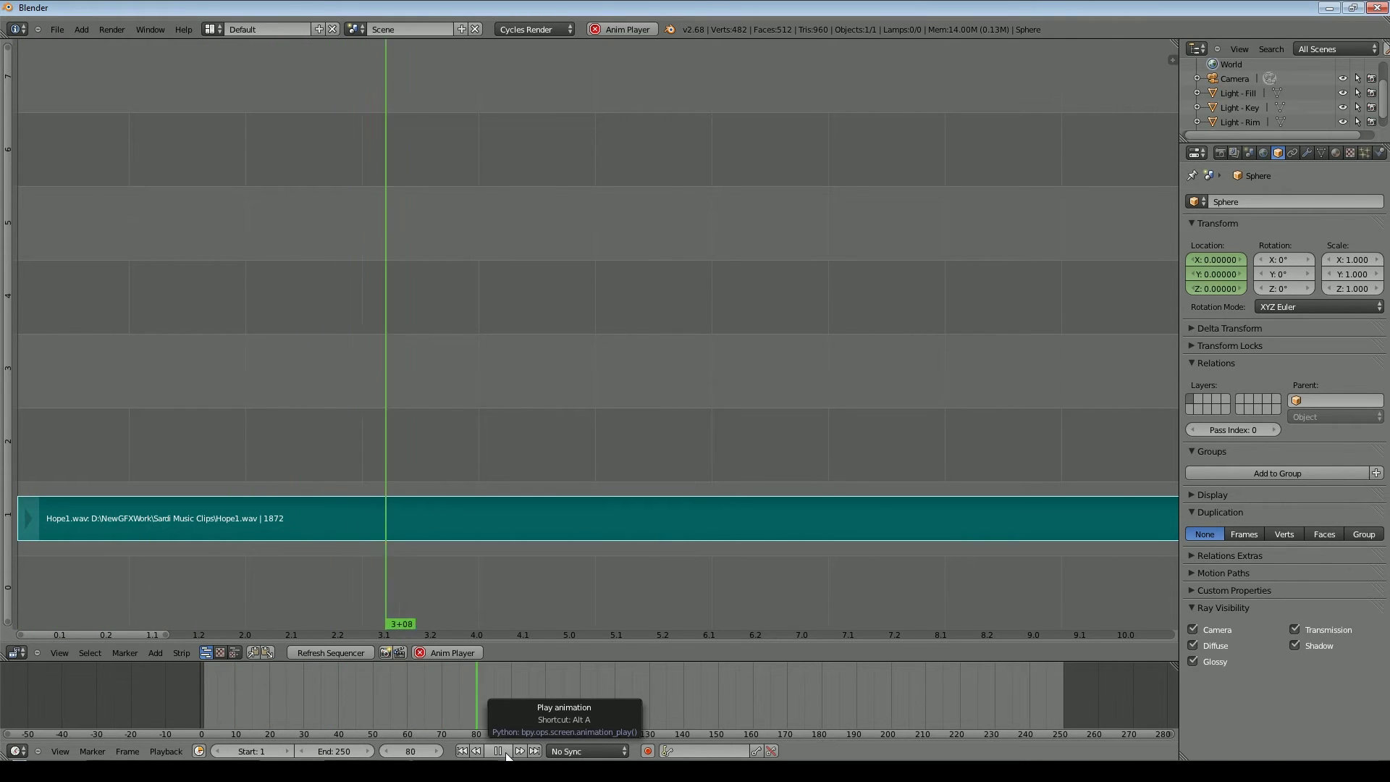
left_click(498, 750)
left_click(461, 751)
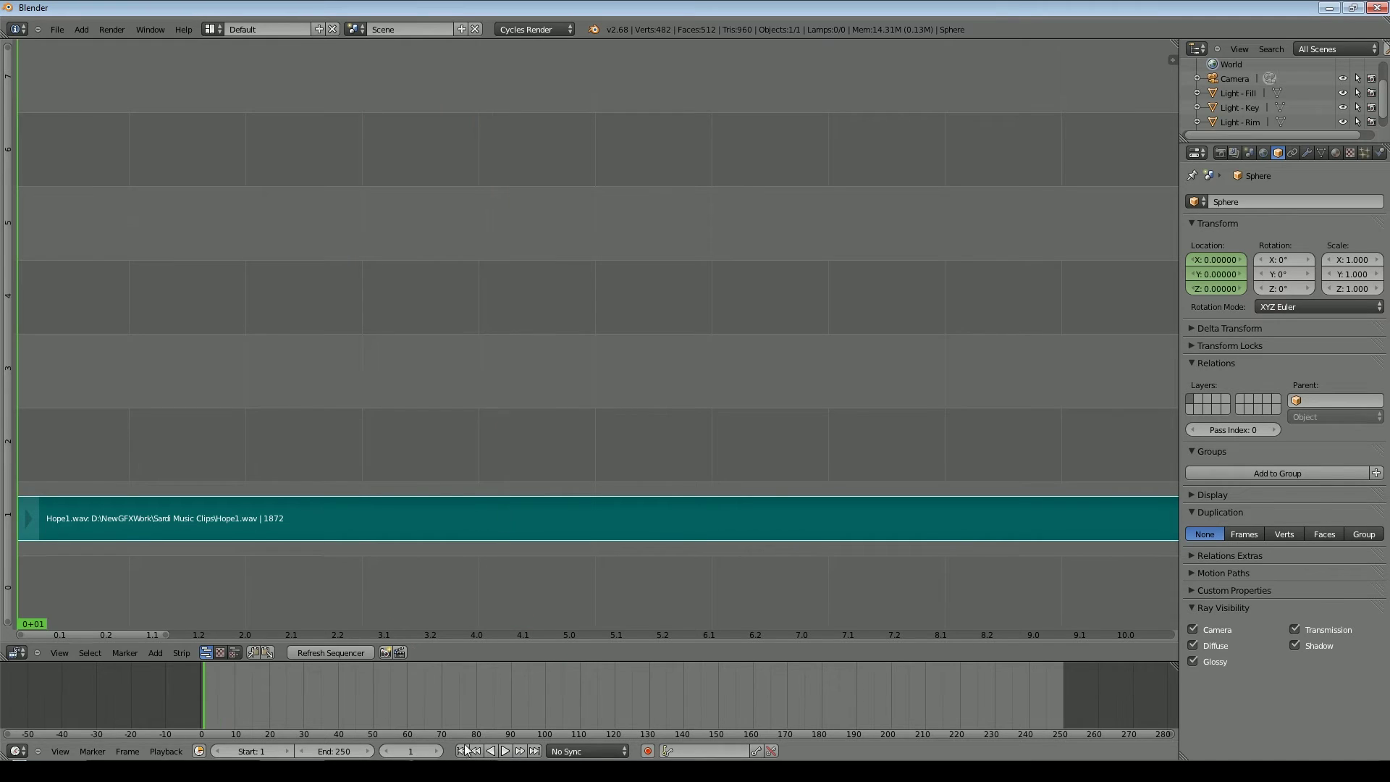
left_click(16, 652)
left_click(29, 635)
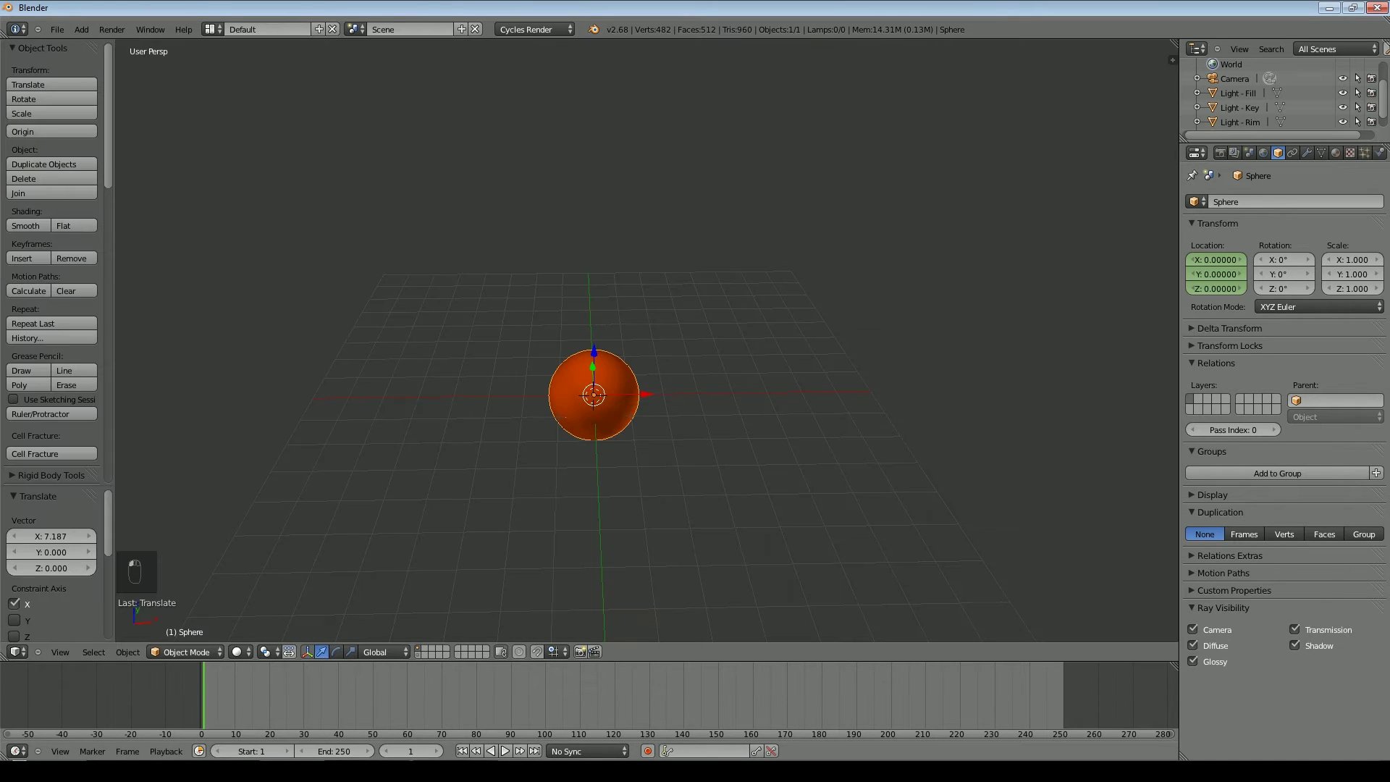
left_click(506, 750)
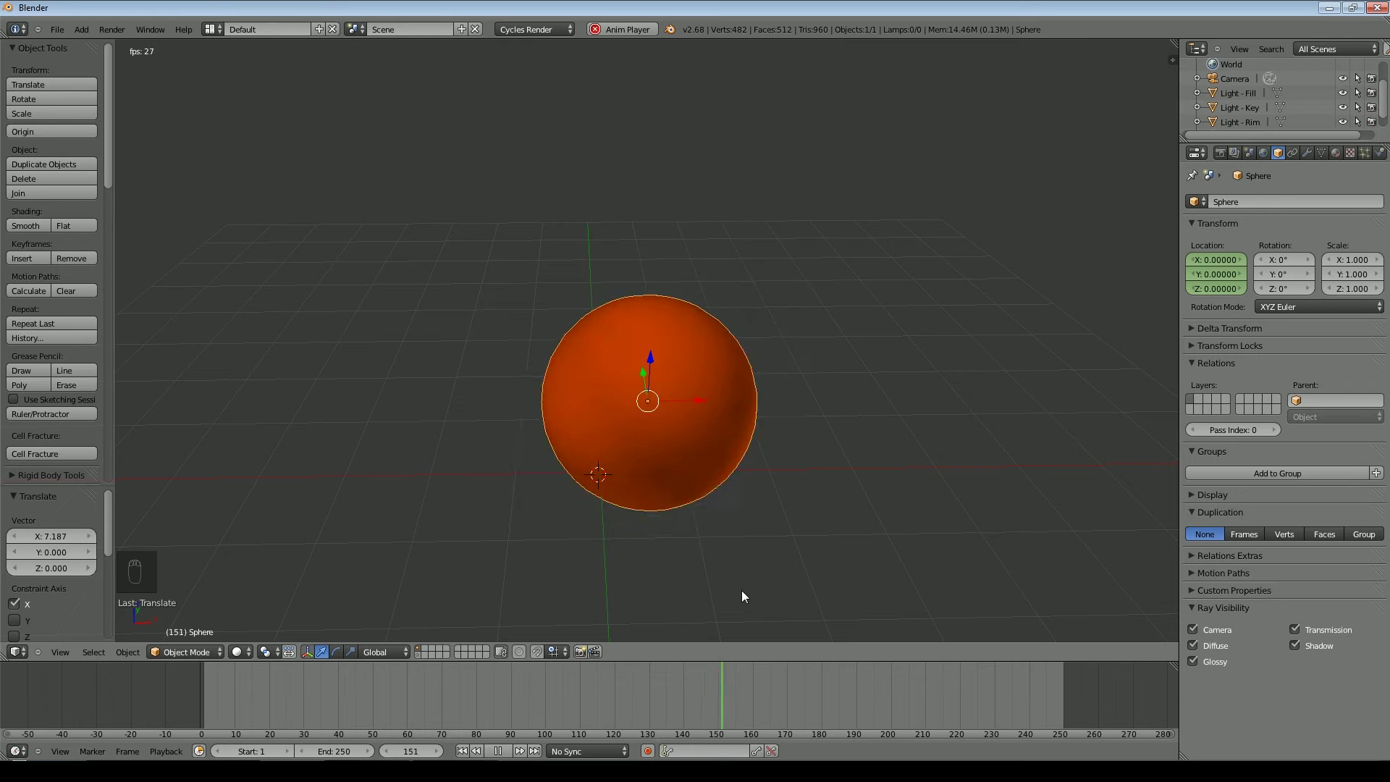
left_click(498, 750)
left_click(463, 751)
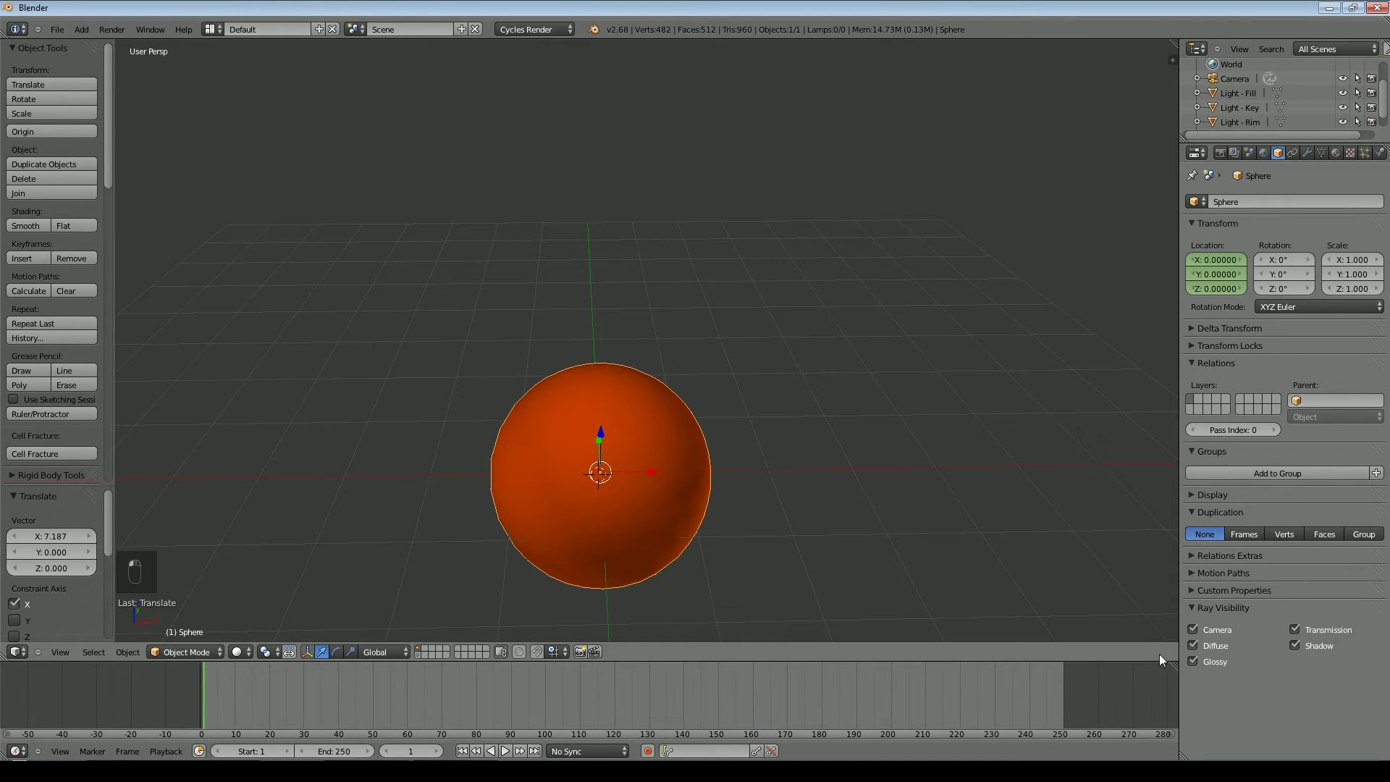
- Split the 3D view and make the lower area an enlarged Graph Editor
left_click_drag(1170, 53, 1151, 570)
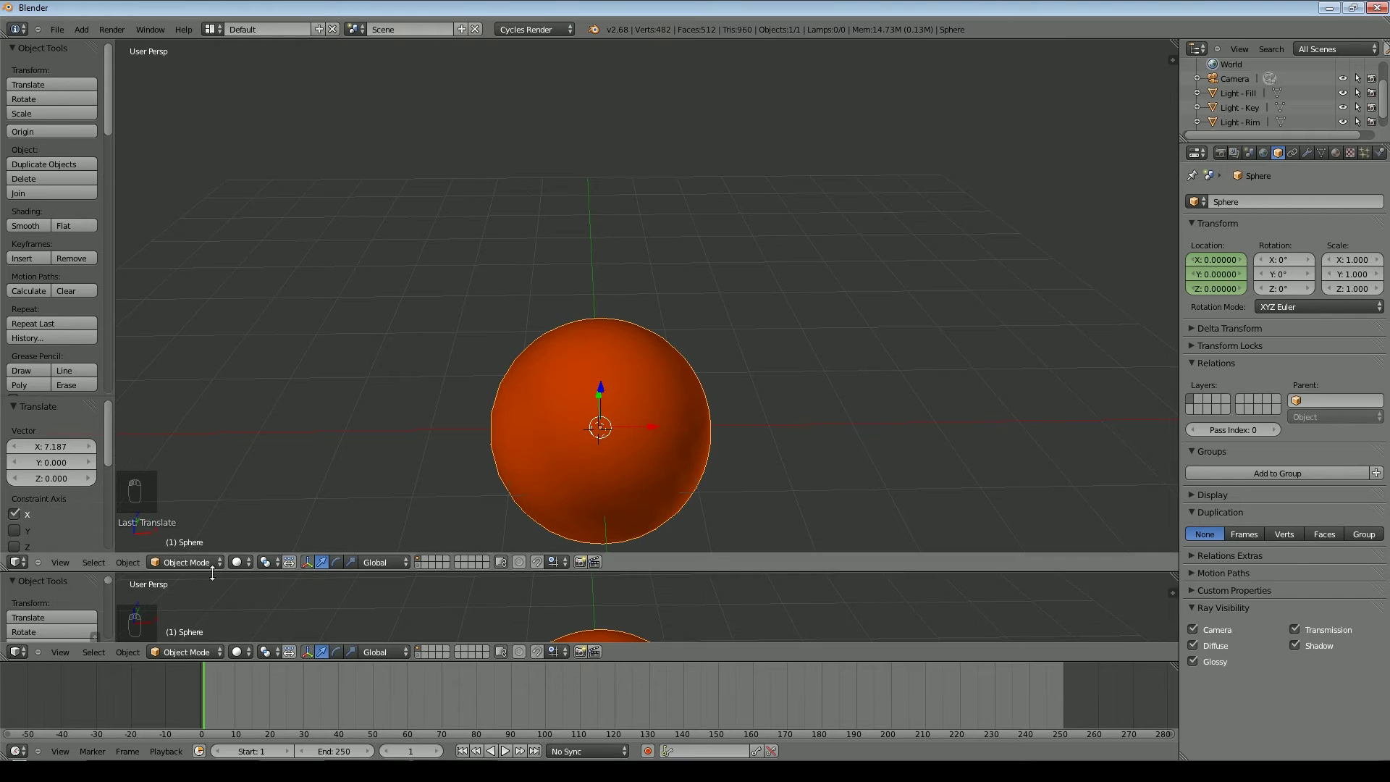
left_click(16, 652)
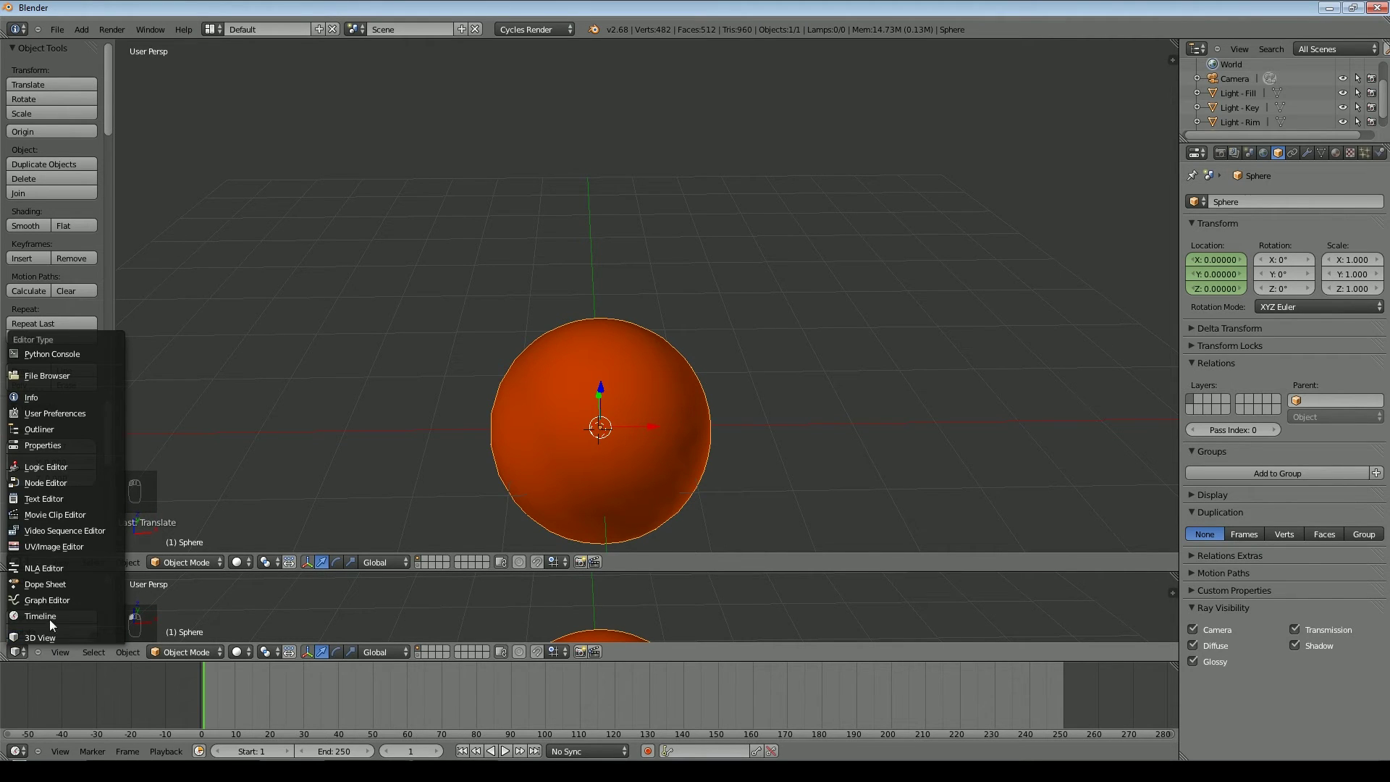
left_click(46, 601)
scroll(524, 598, "up", 5)
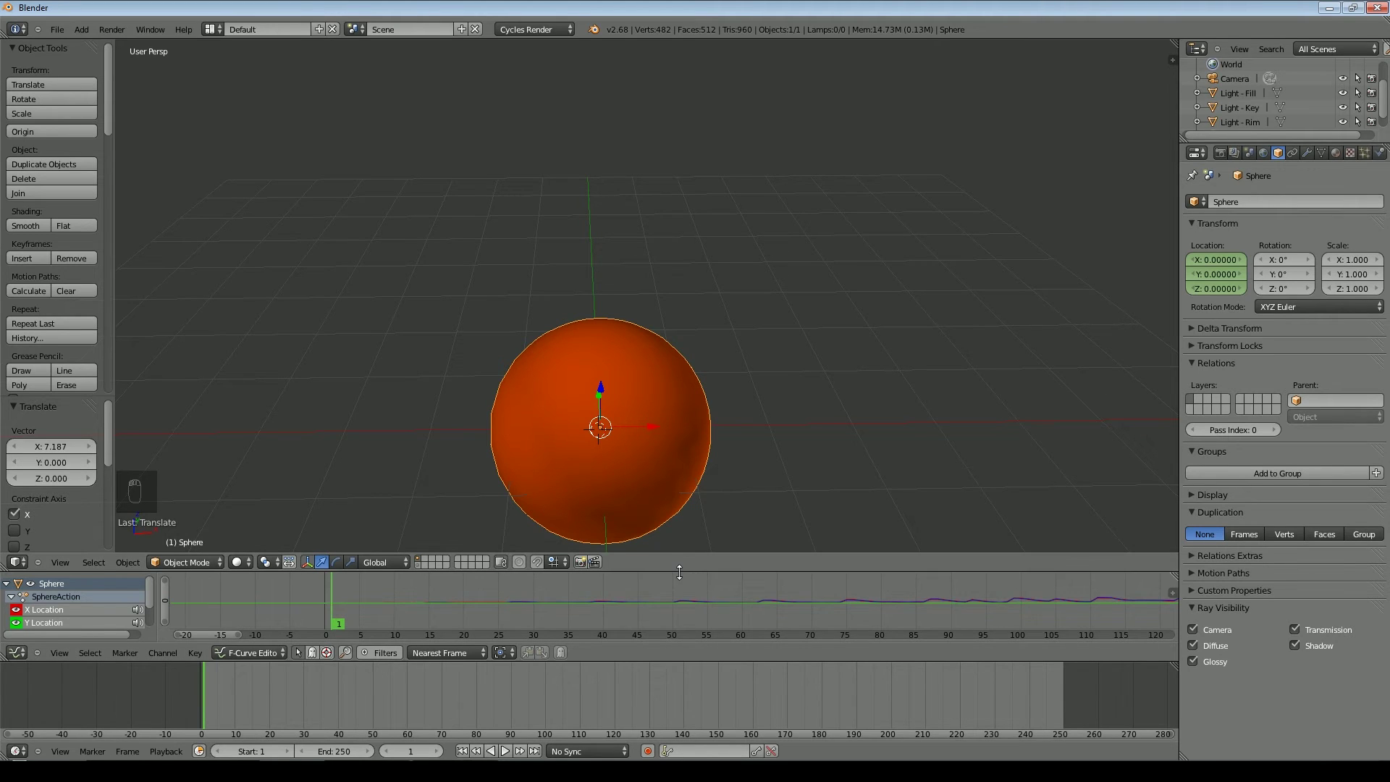
left_click_drag(680, 572, 684, 476)
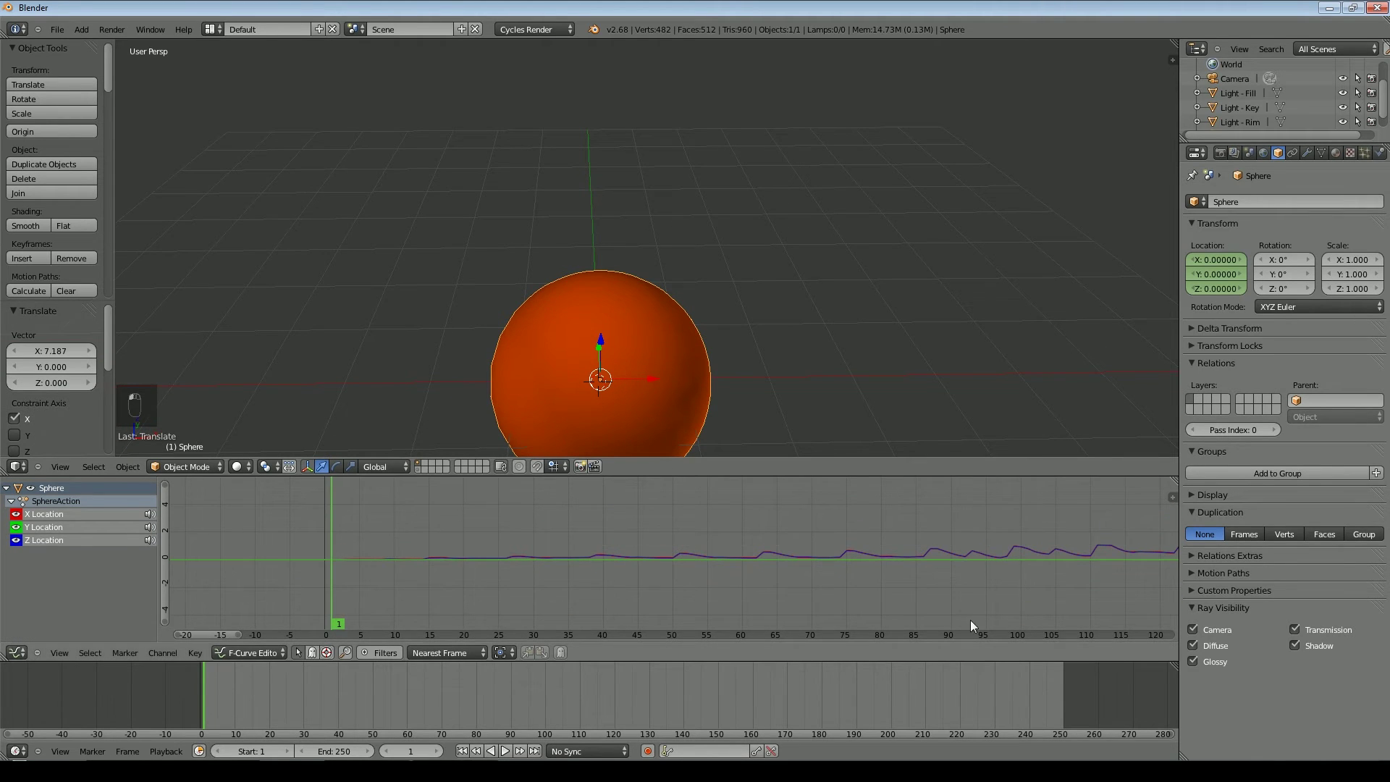
- Play the animation and pan the curve graph to later frames
left_click(506, 751)
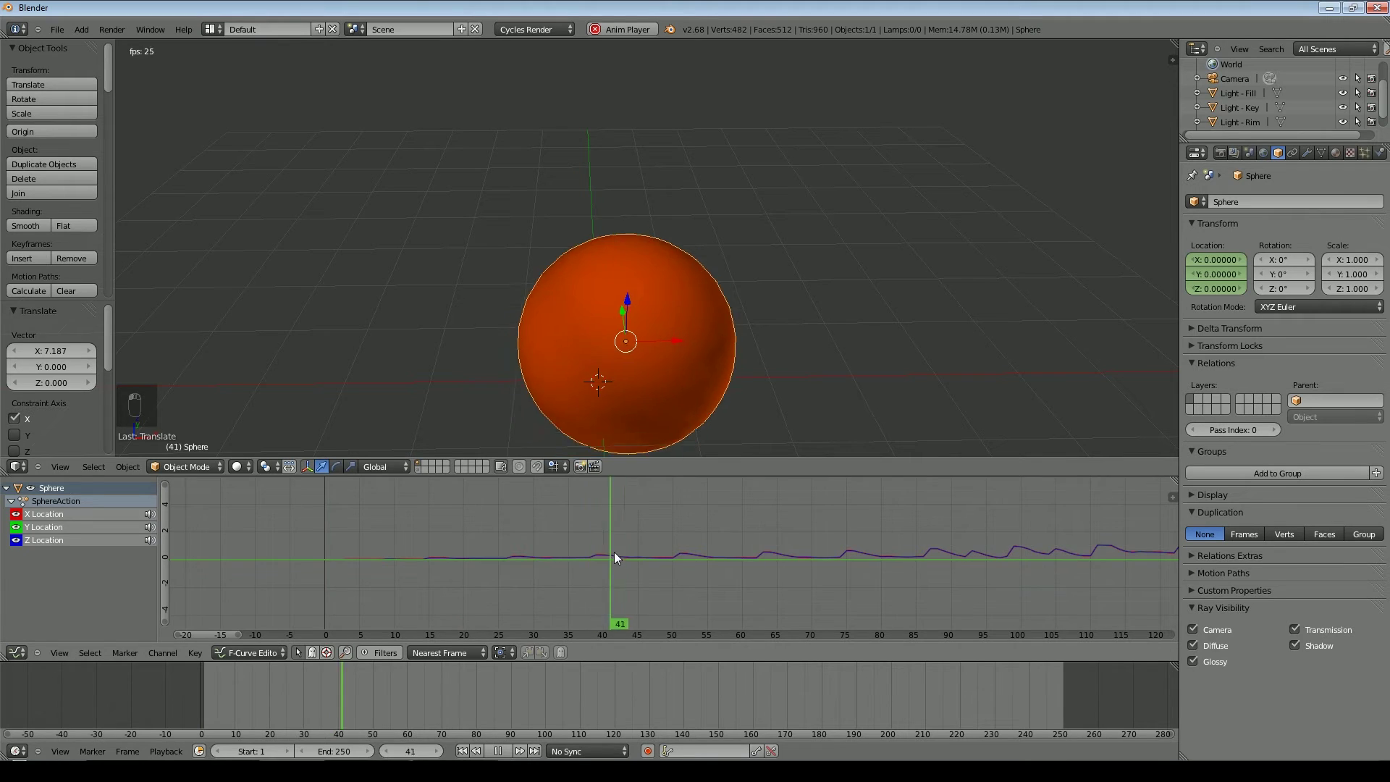
scroll(556, 572, "down", 5)
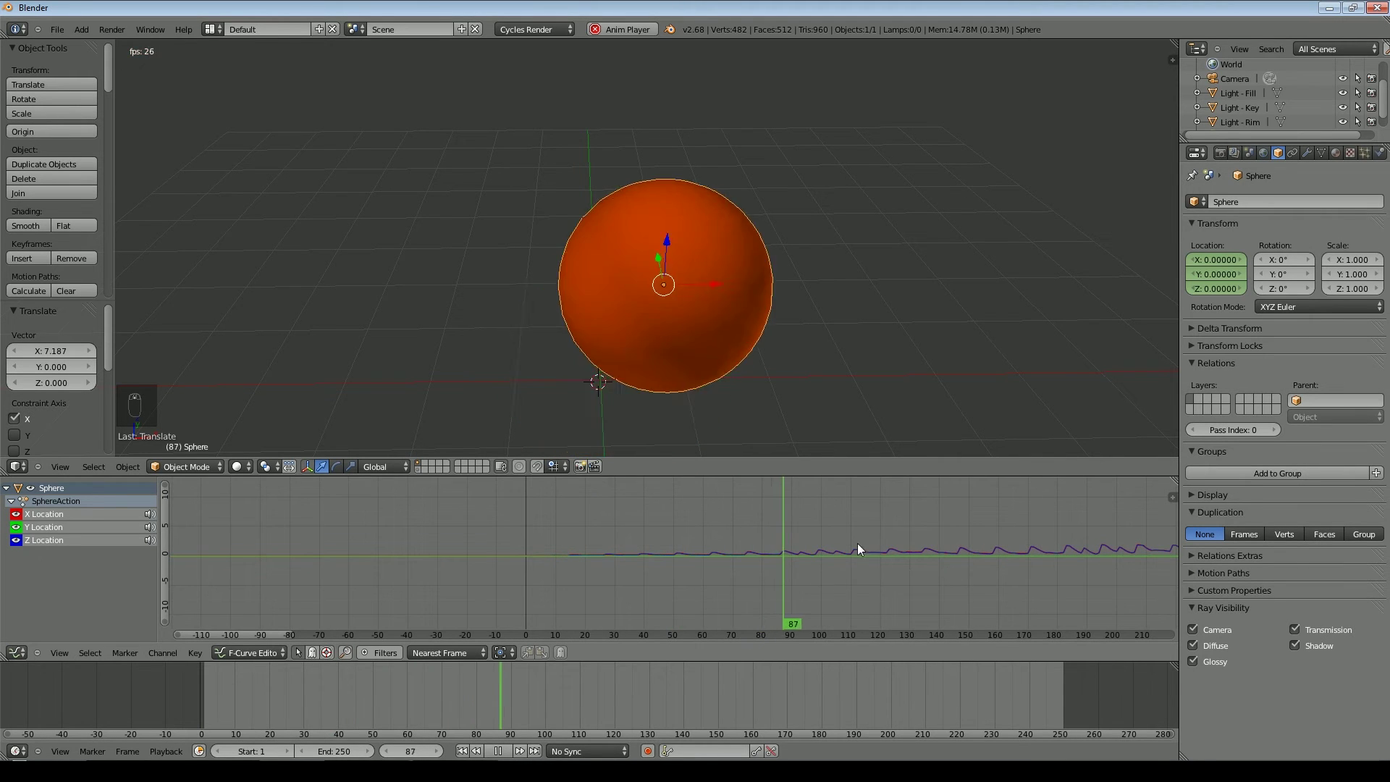
middle_click_drag(906, 601, 460, 596)
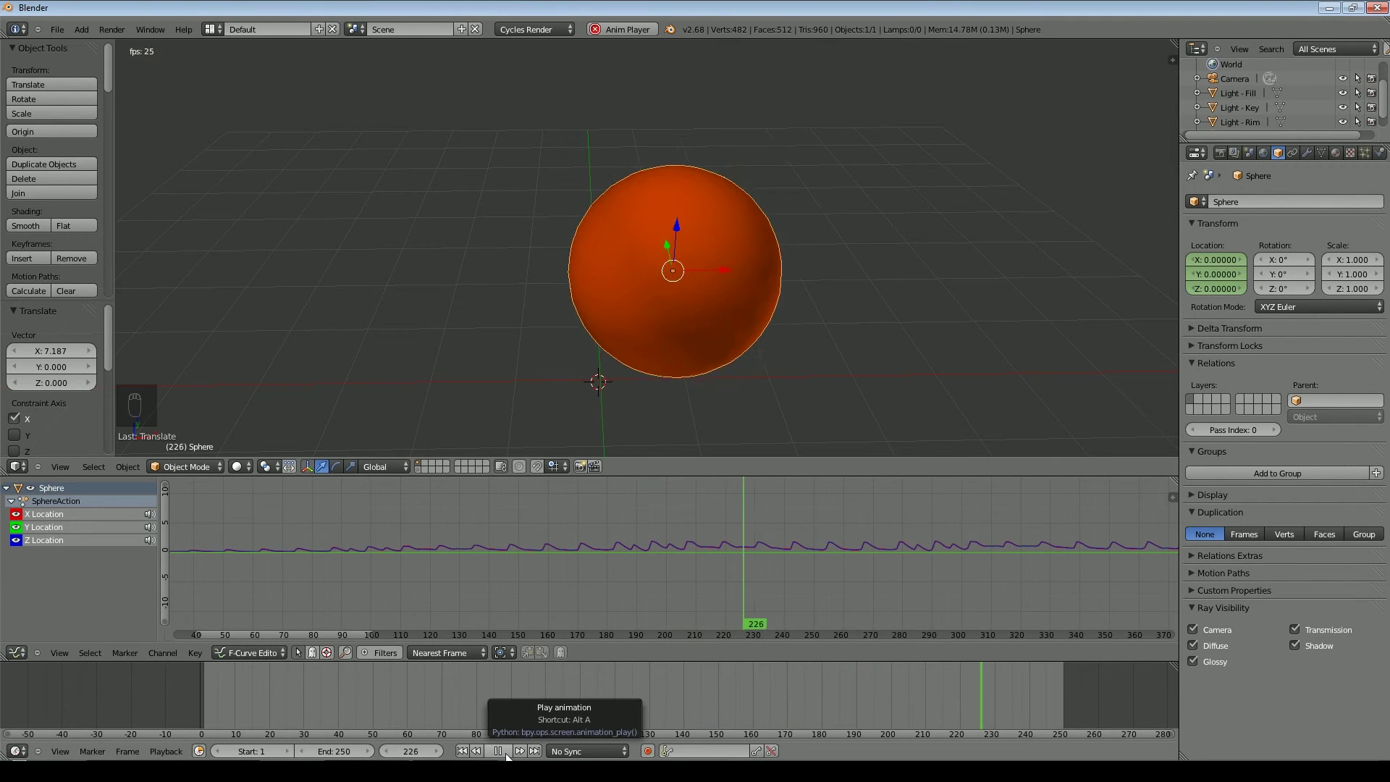
scroll(839, 623, "down", 2)
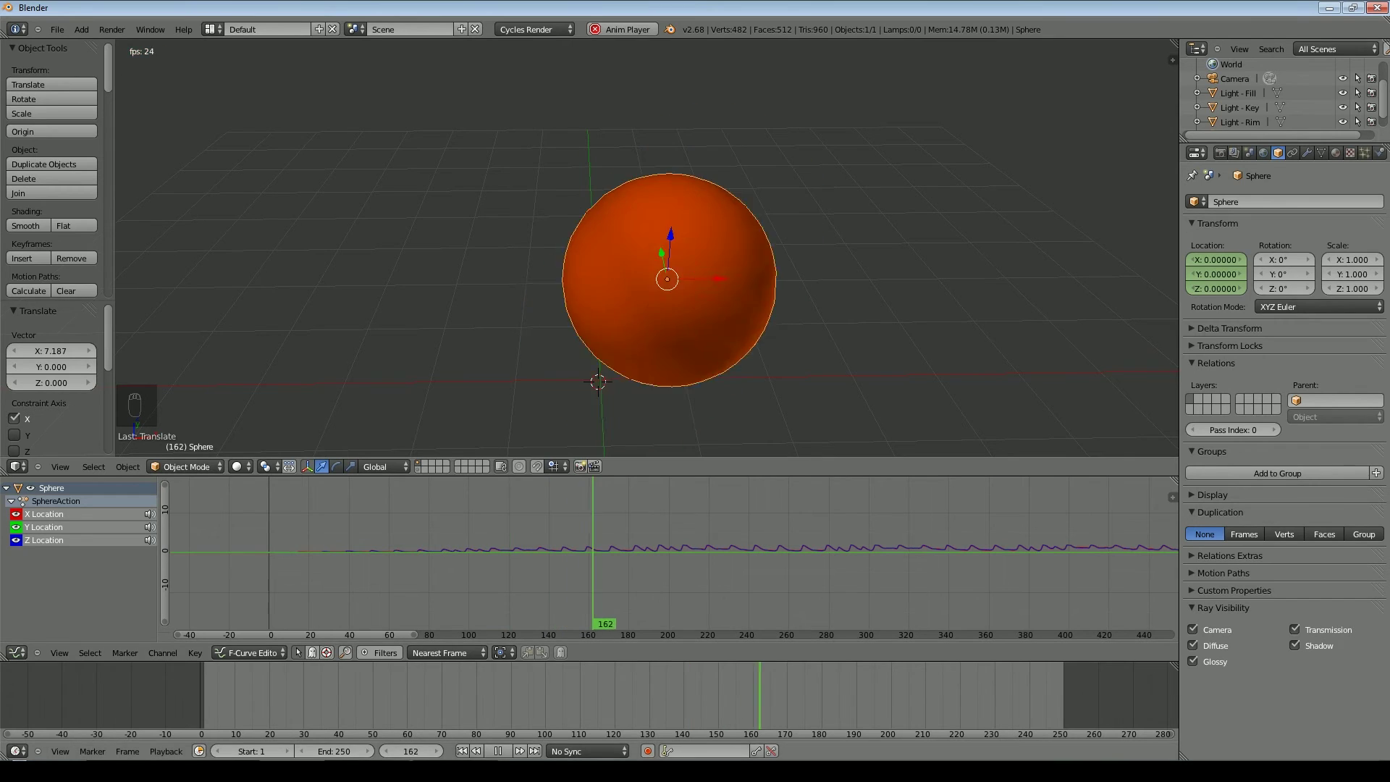
- Stop playback, add a cube, and raise it above the sphere on Z
key("Escape")
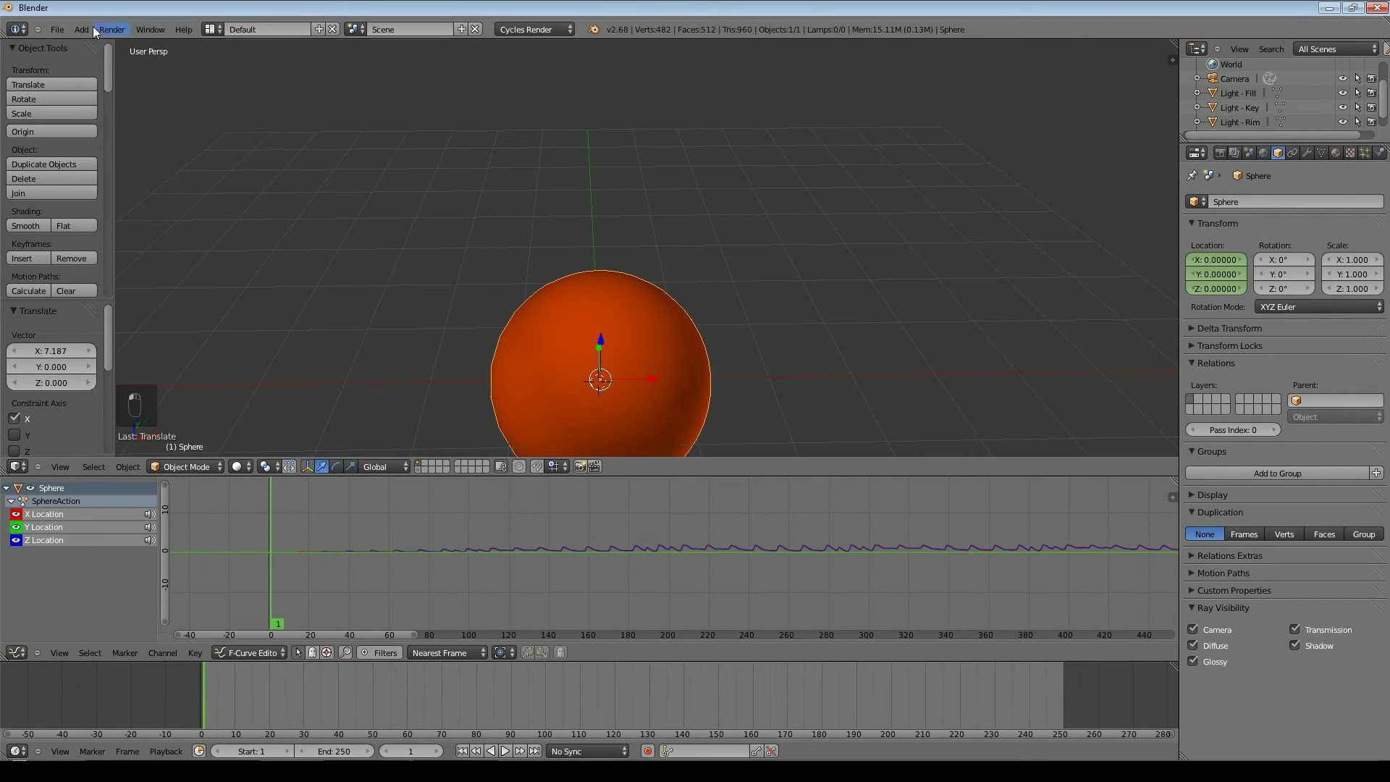
left_click(81, 29)
mouse_move(102, 44)
left_click(225, 54)
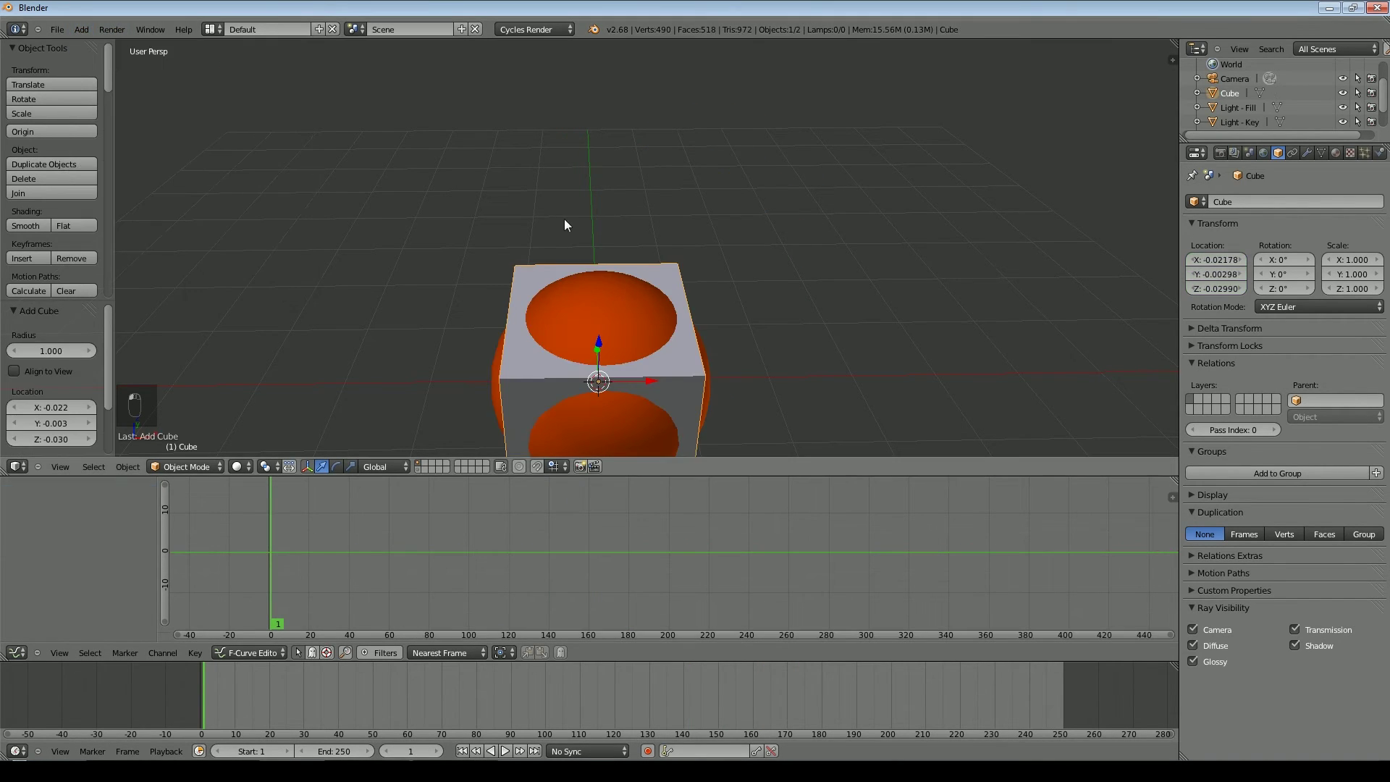
scroll(564, 218, "down", 3)
left_click_drag(593, 279, 589, 144)
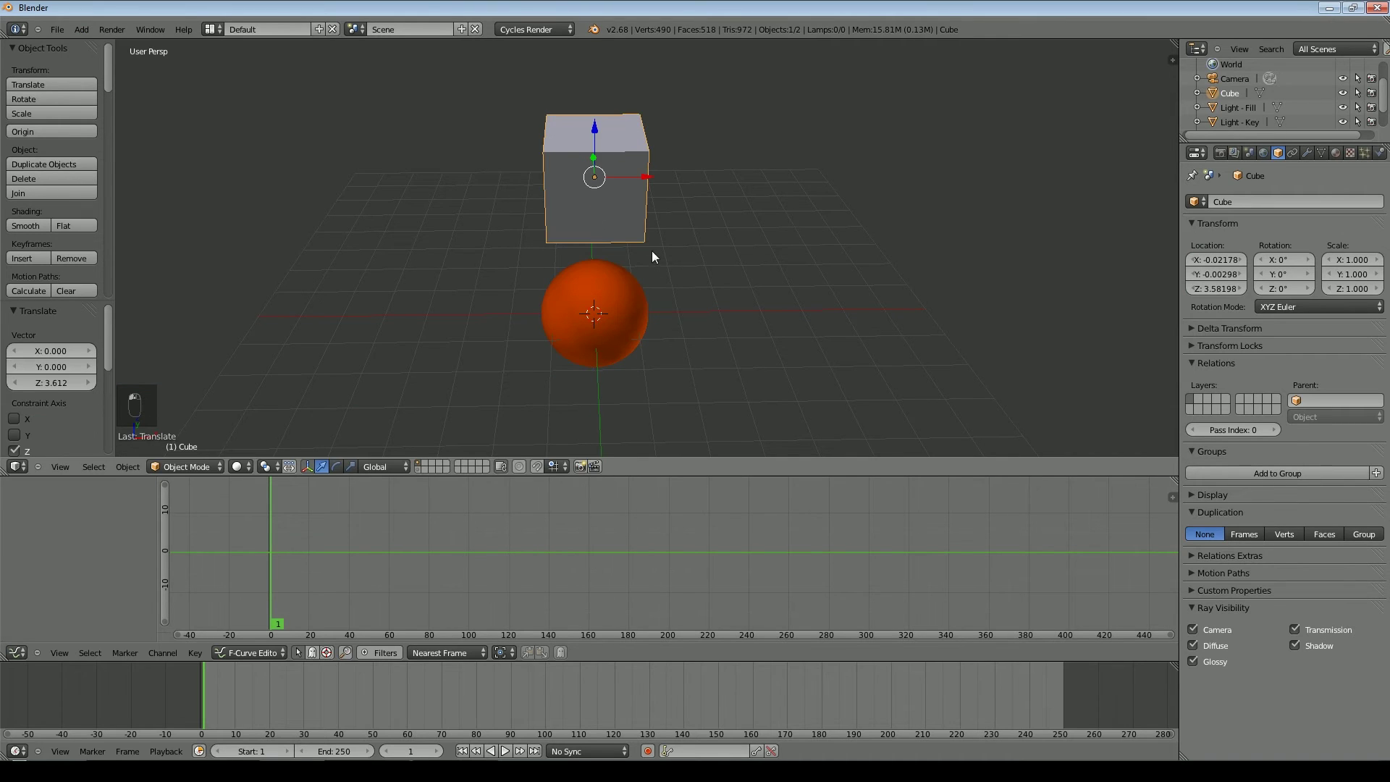
- Stretch the cube to X scale 6.19 and offset it along Y
key("s")
key("x")
left_click(1021, 209)
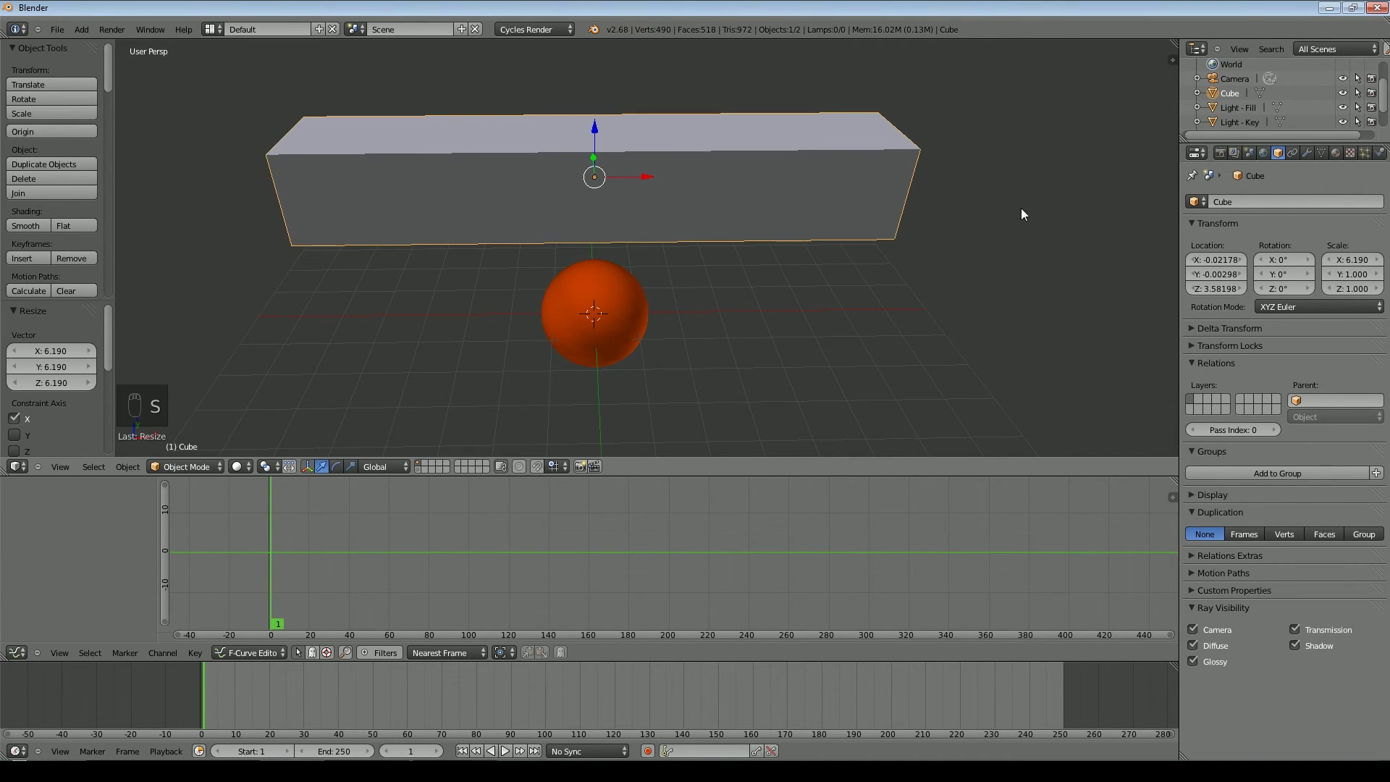
scroll(695, 224, "down", 1)
middle_click_drag(702, 258, 615, 239)
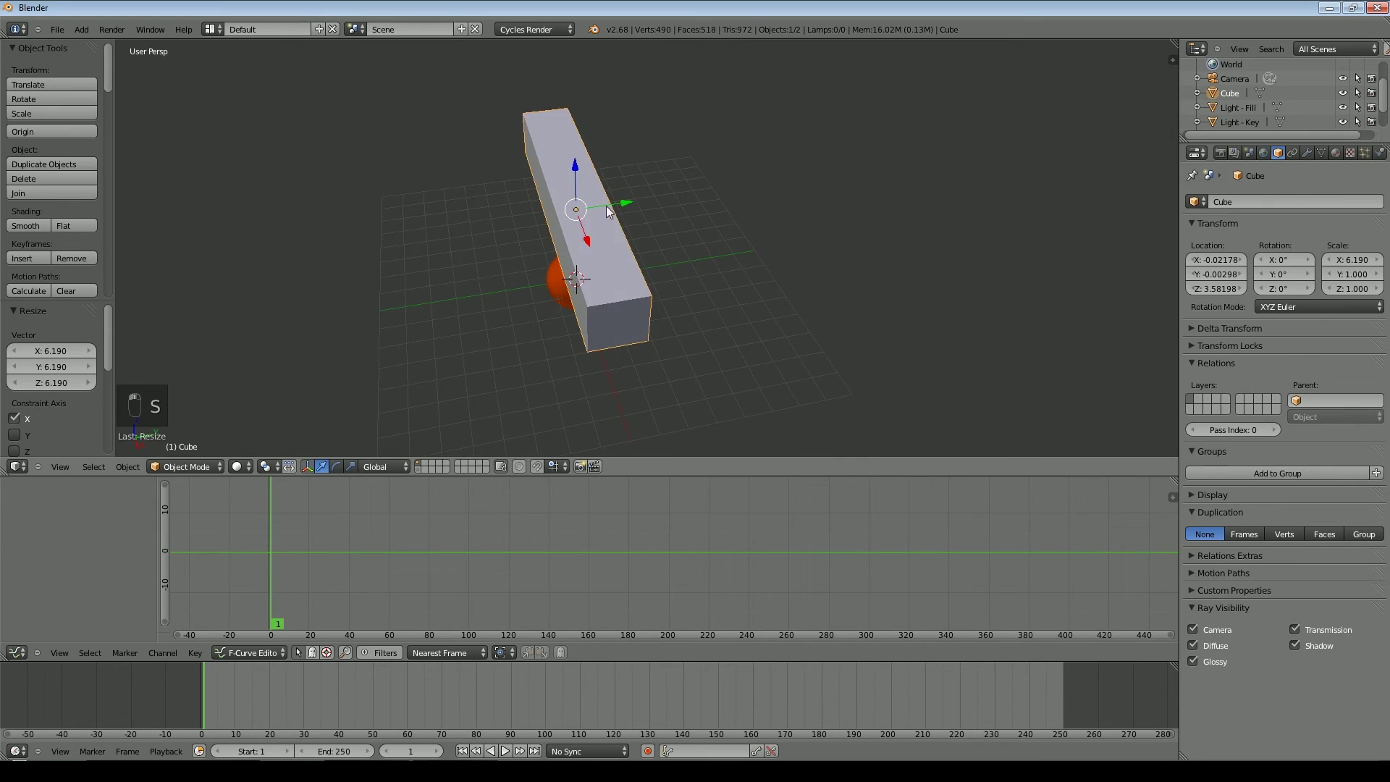
key("g")
key("y")
left_click(692, 195)
- Give the bar new material Material.004 with a blue colour
left_click(1335, 153)
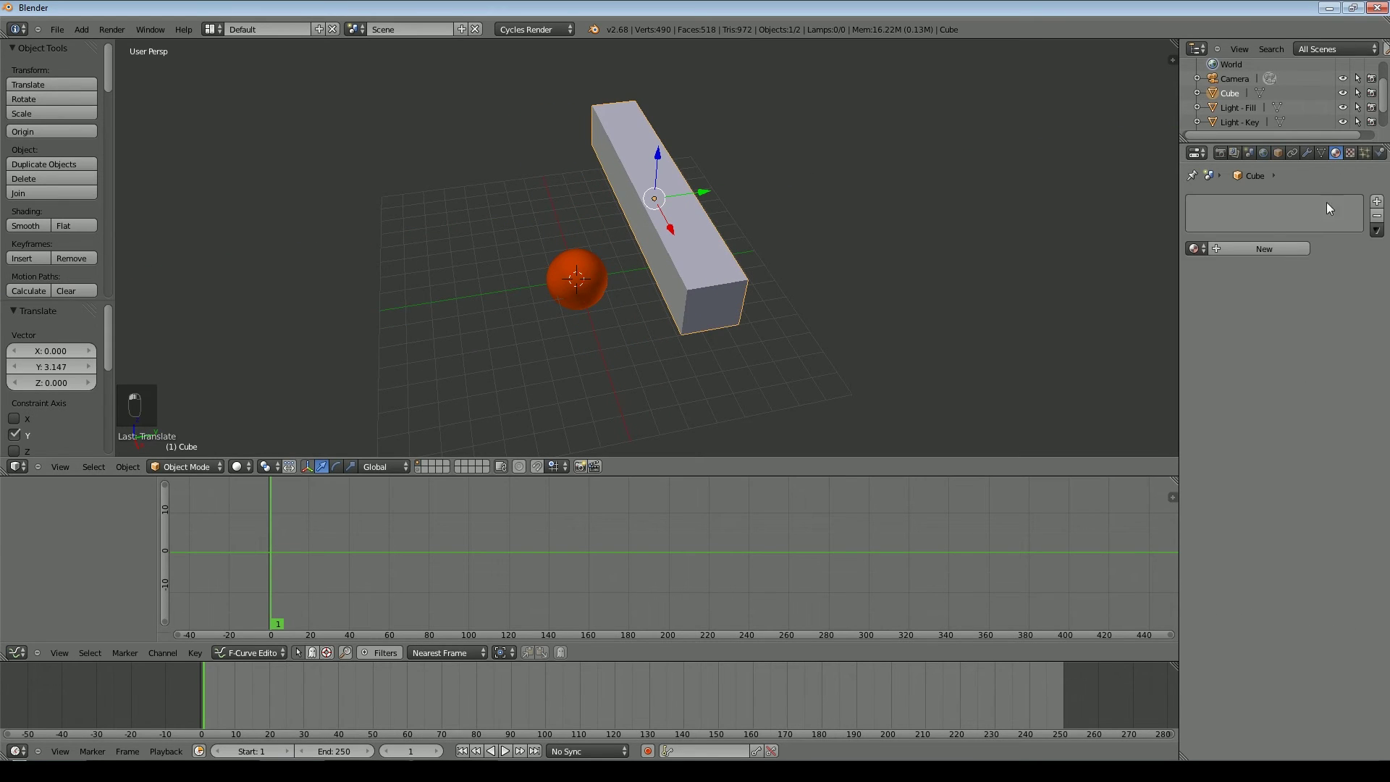
left_click(1284, 247)
left_click(1278, 315)
left_click(1292, 198)
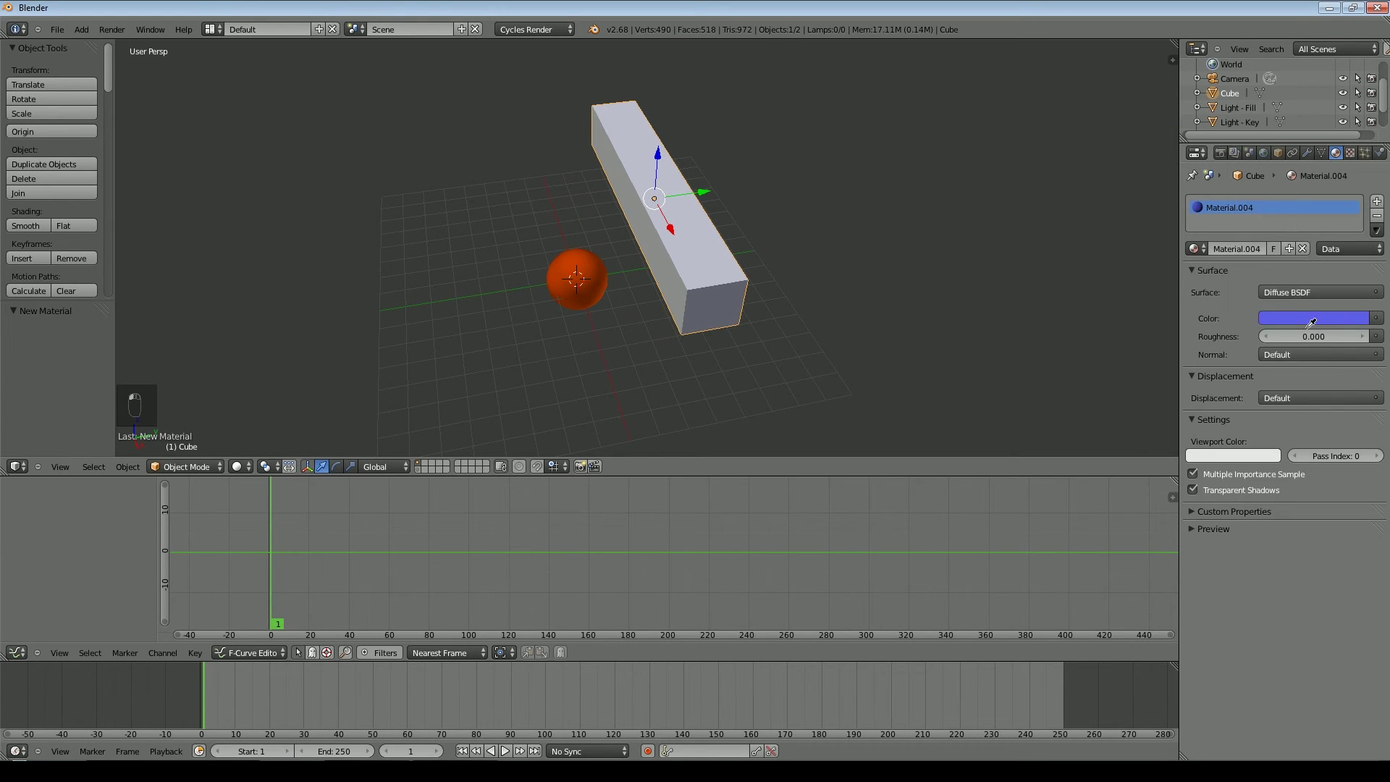
middle_click_drag(1006, 362, 843, 283)
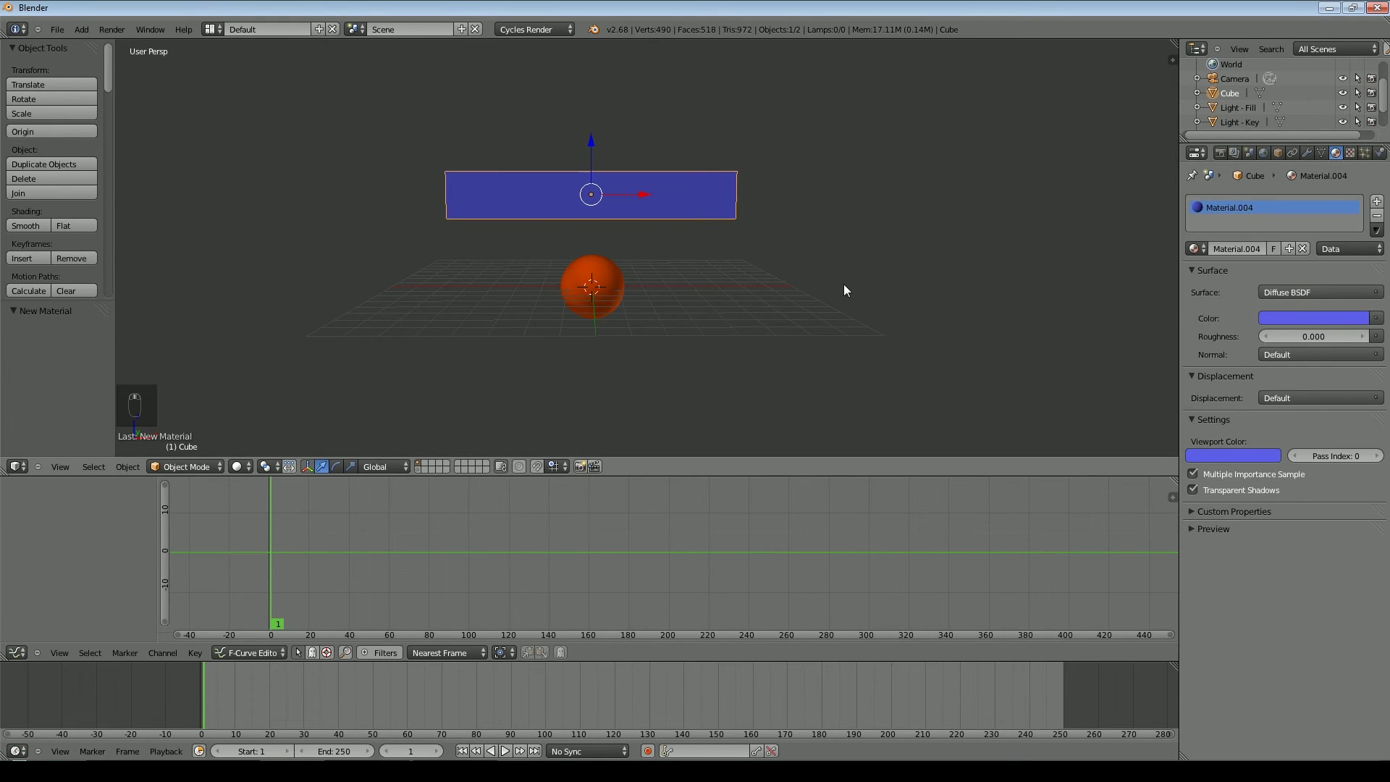
scroll(839, 267, "up", 3)
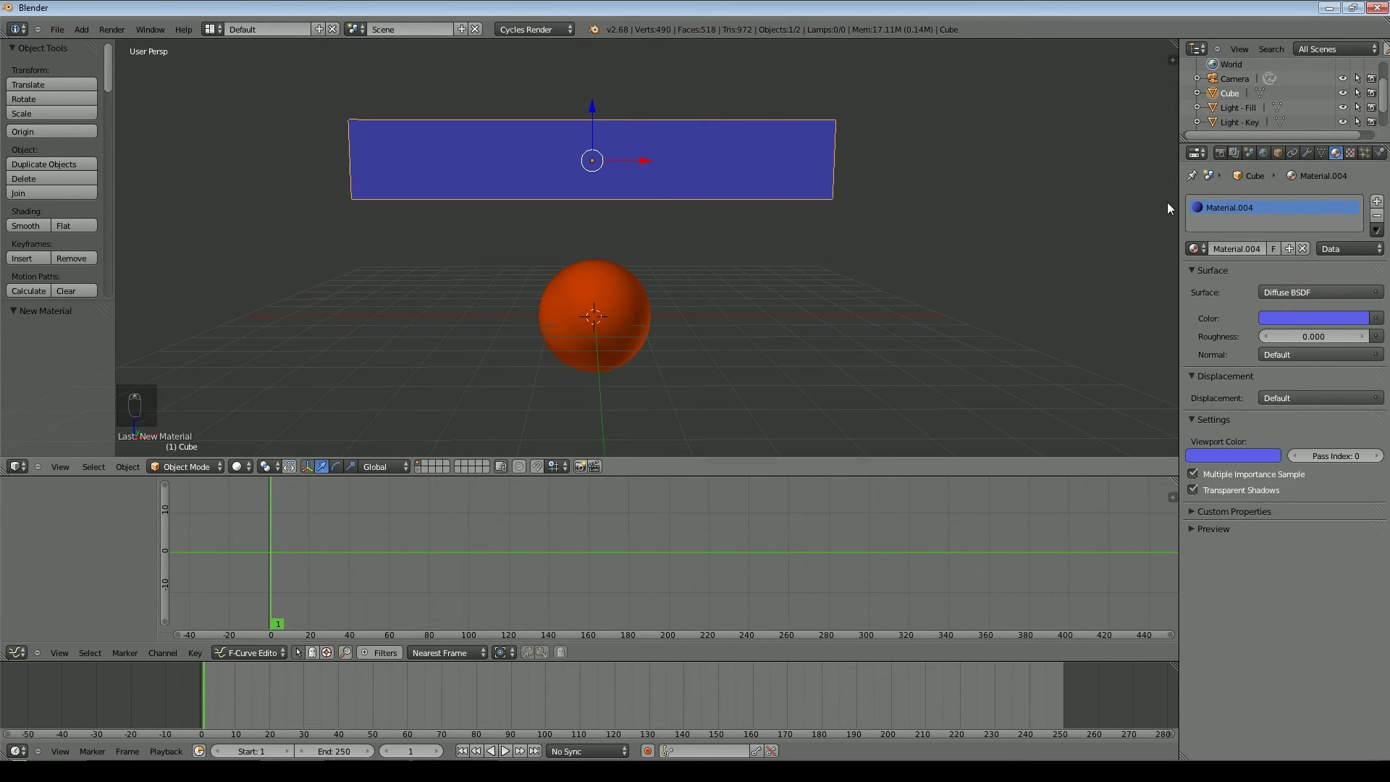
left_click(1275, 153)
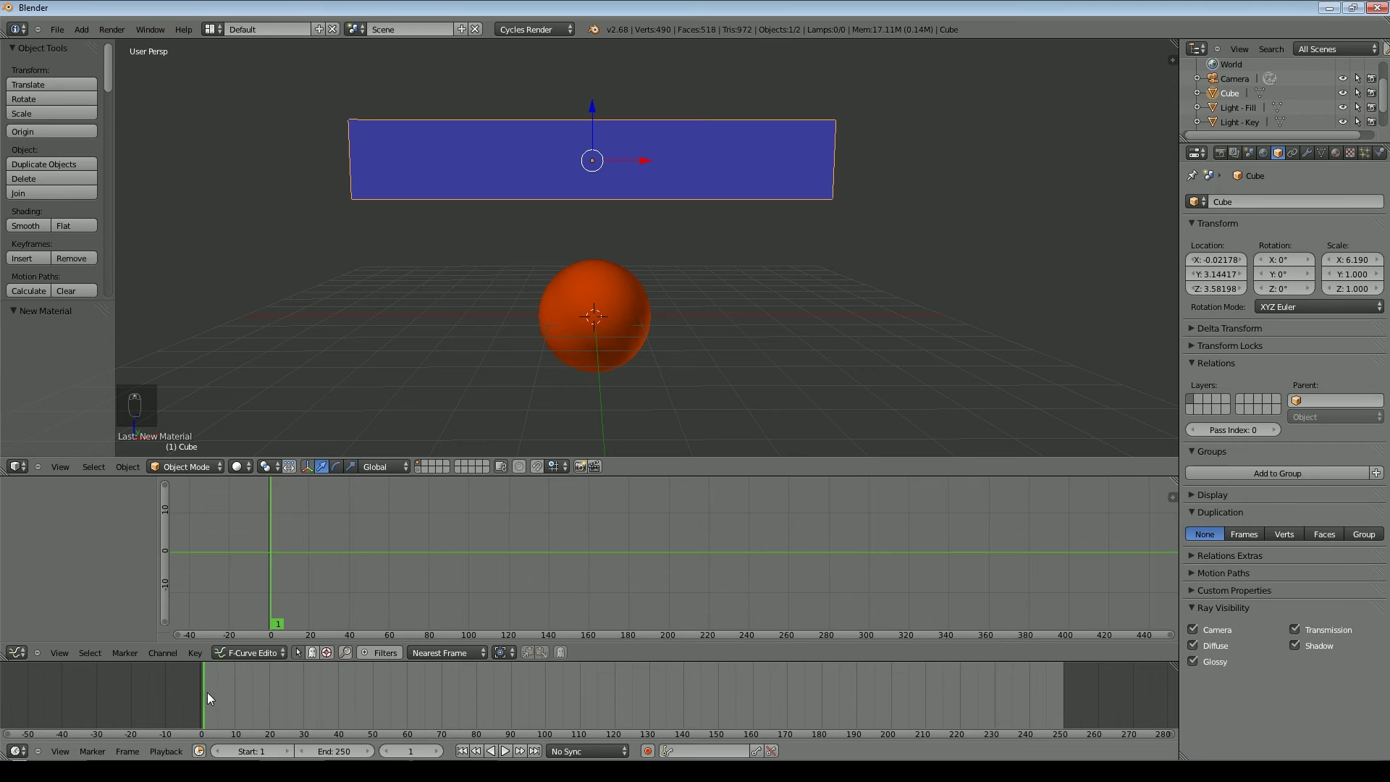
- At frame 5, insert X, Y and Z Euler rotation keyframes on the blue bar
left_click_drag(207, 693, 219, 693)
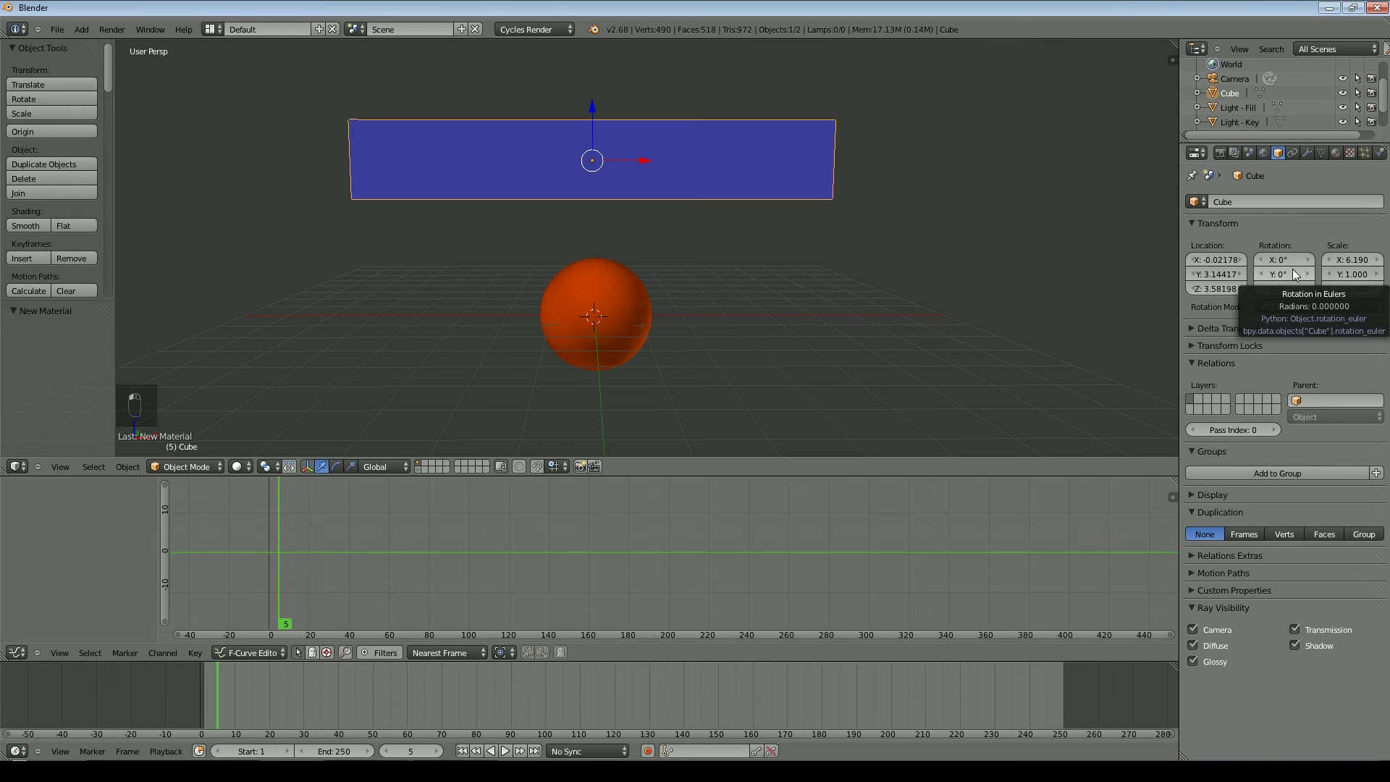
key("i")
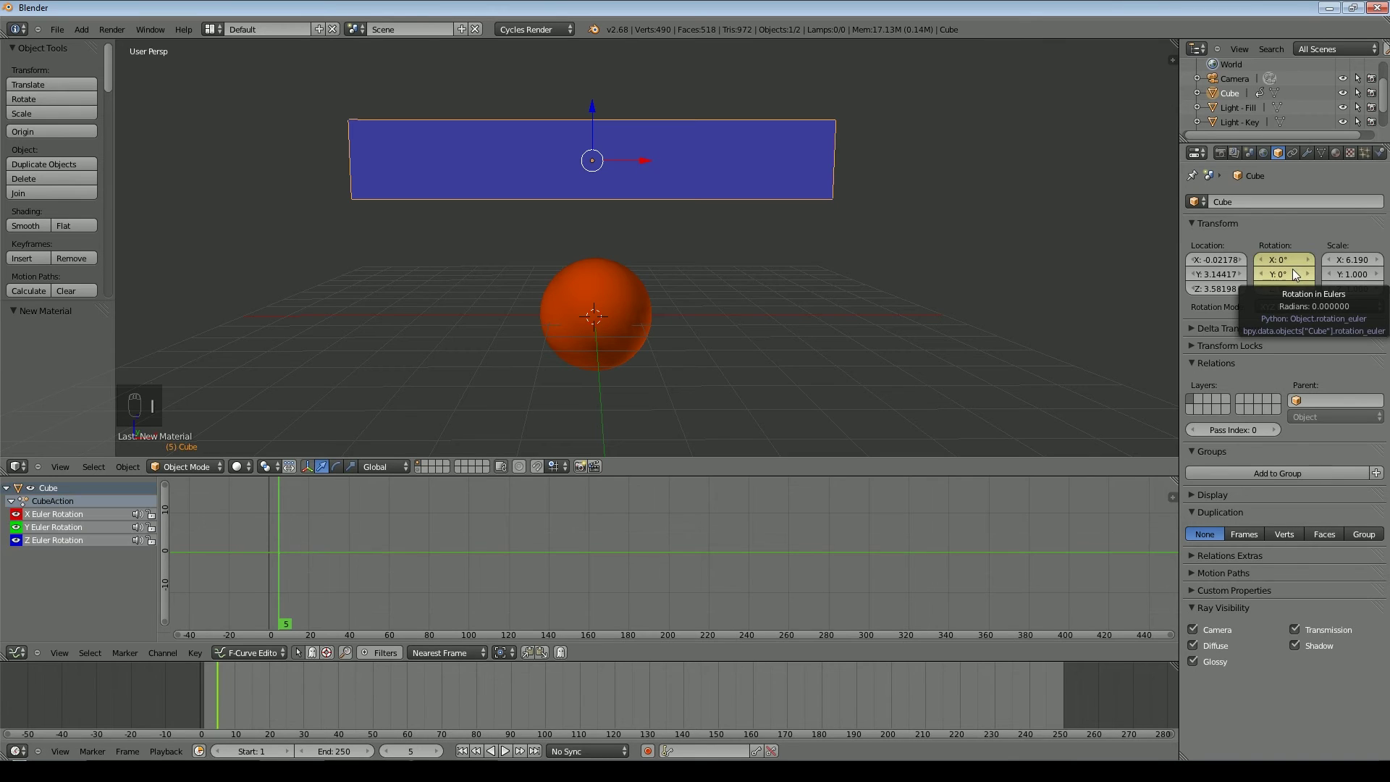
- Bake the Hope1.wav sound file into the blue bar's Euler Rotation F-curves
left_click(197, 653)
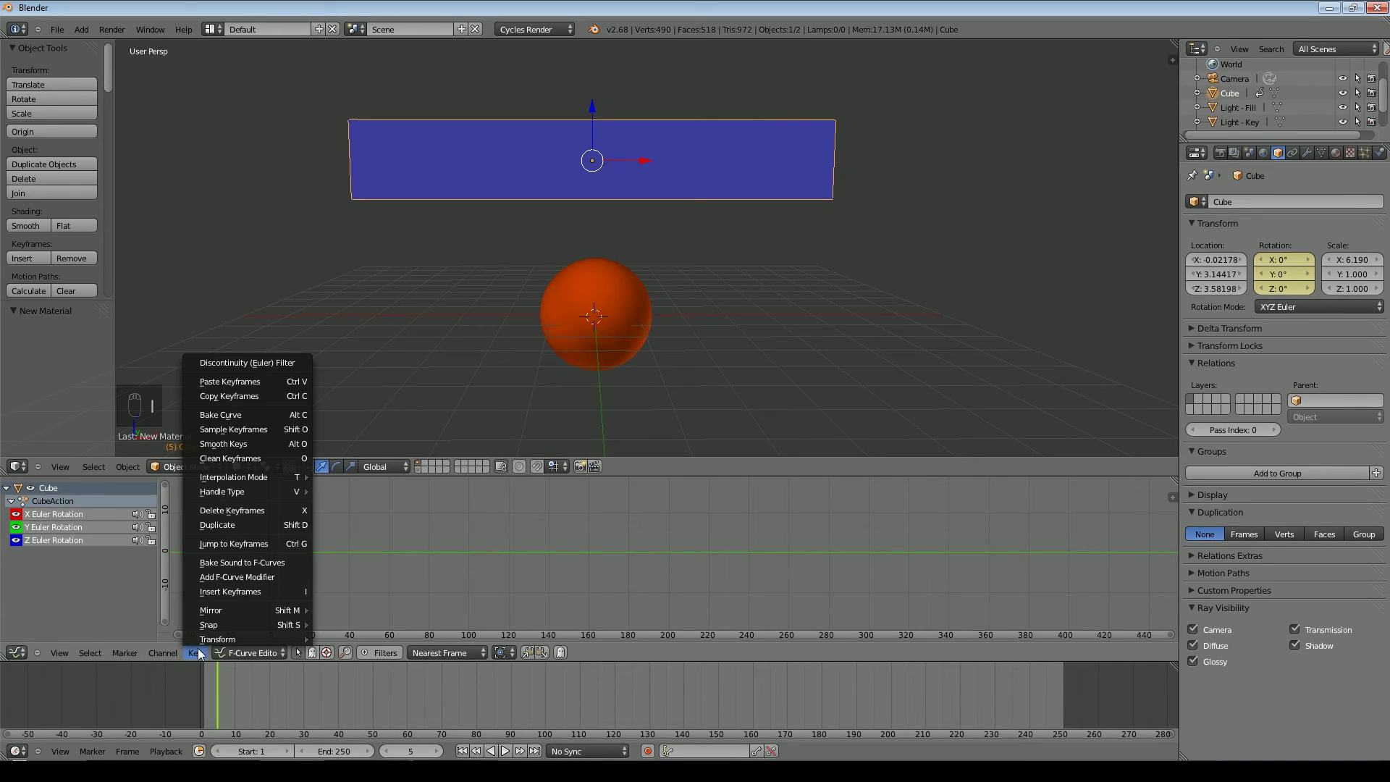
left_click(259, 563)
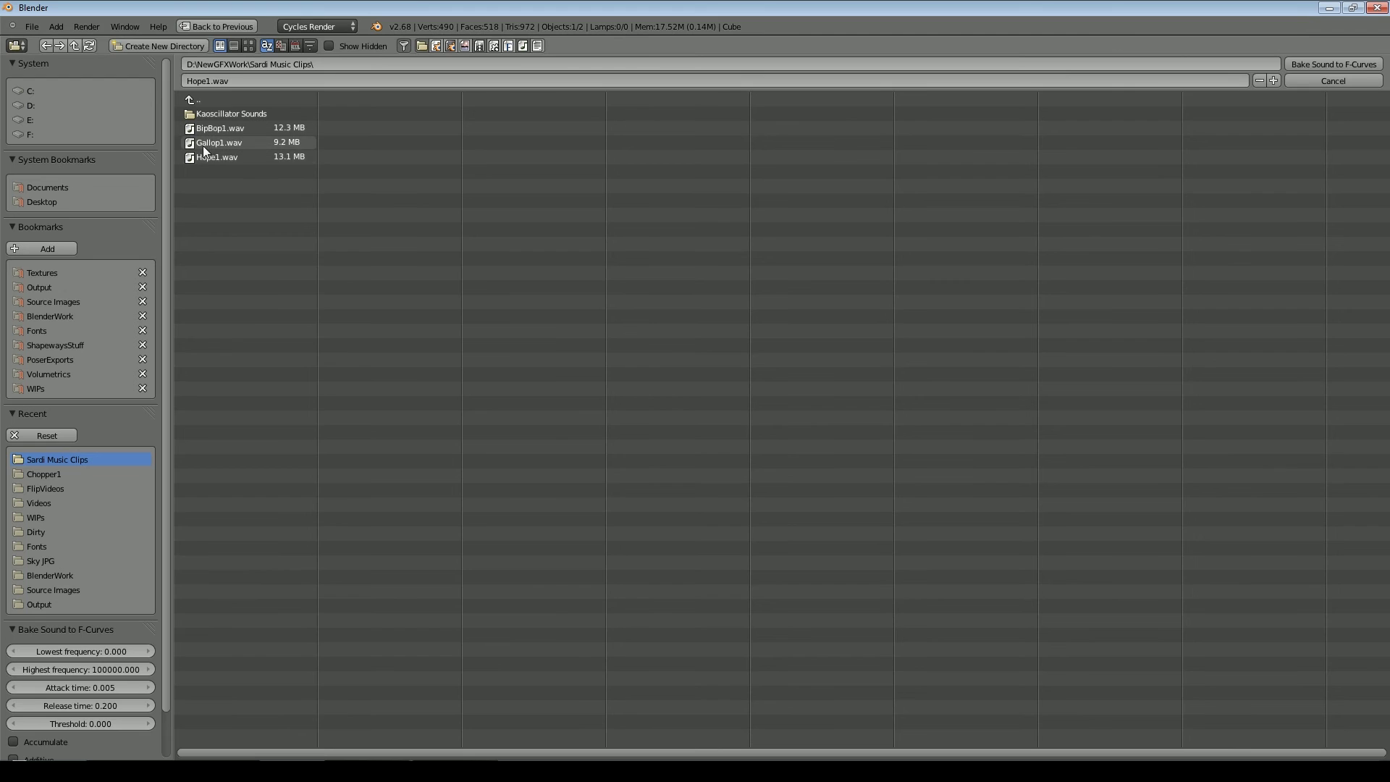
left_click(225, 142)
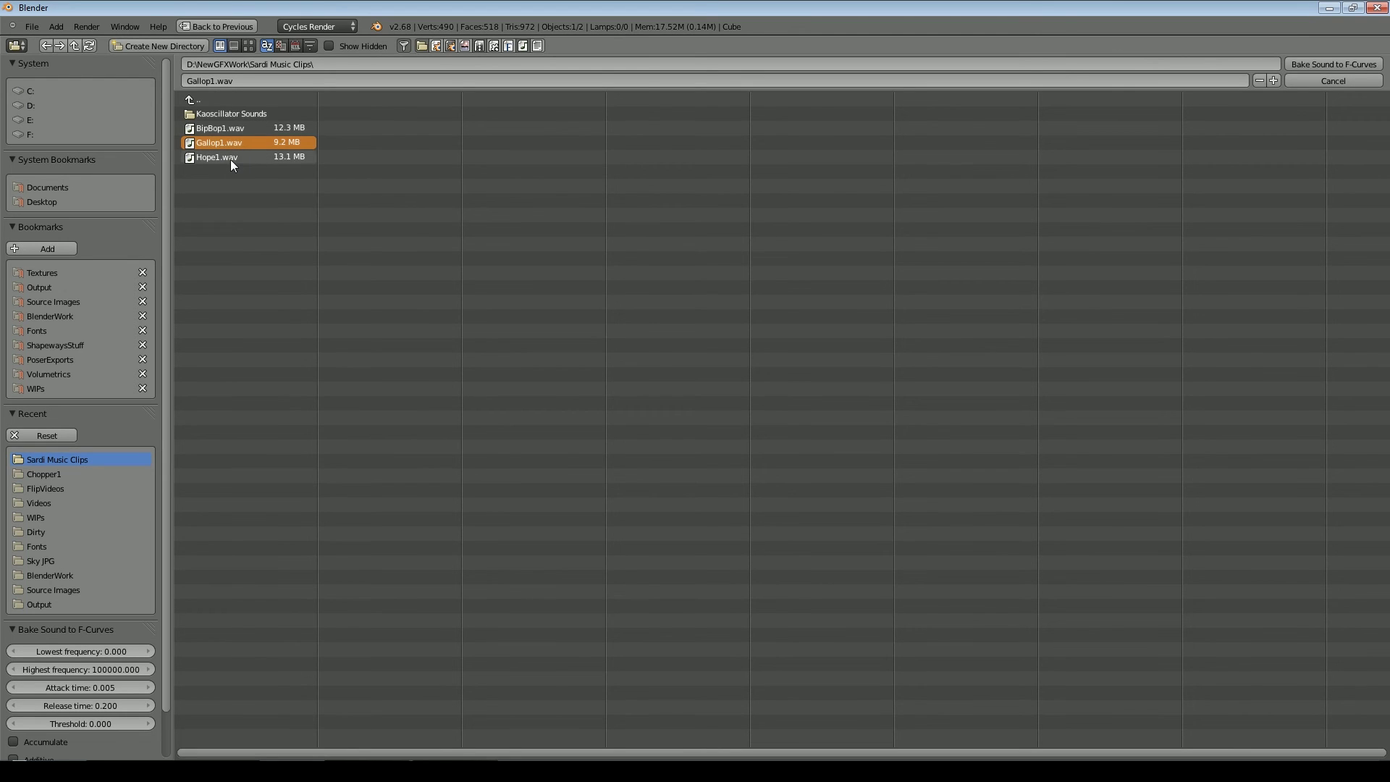
left_click(230, 159)
left_click(1331, 65)
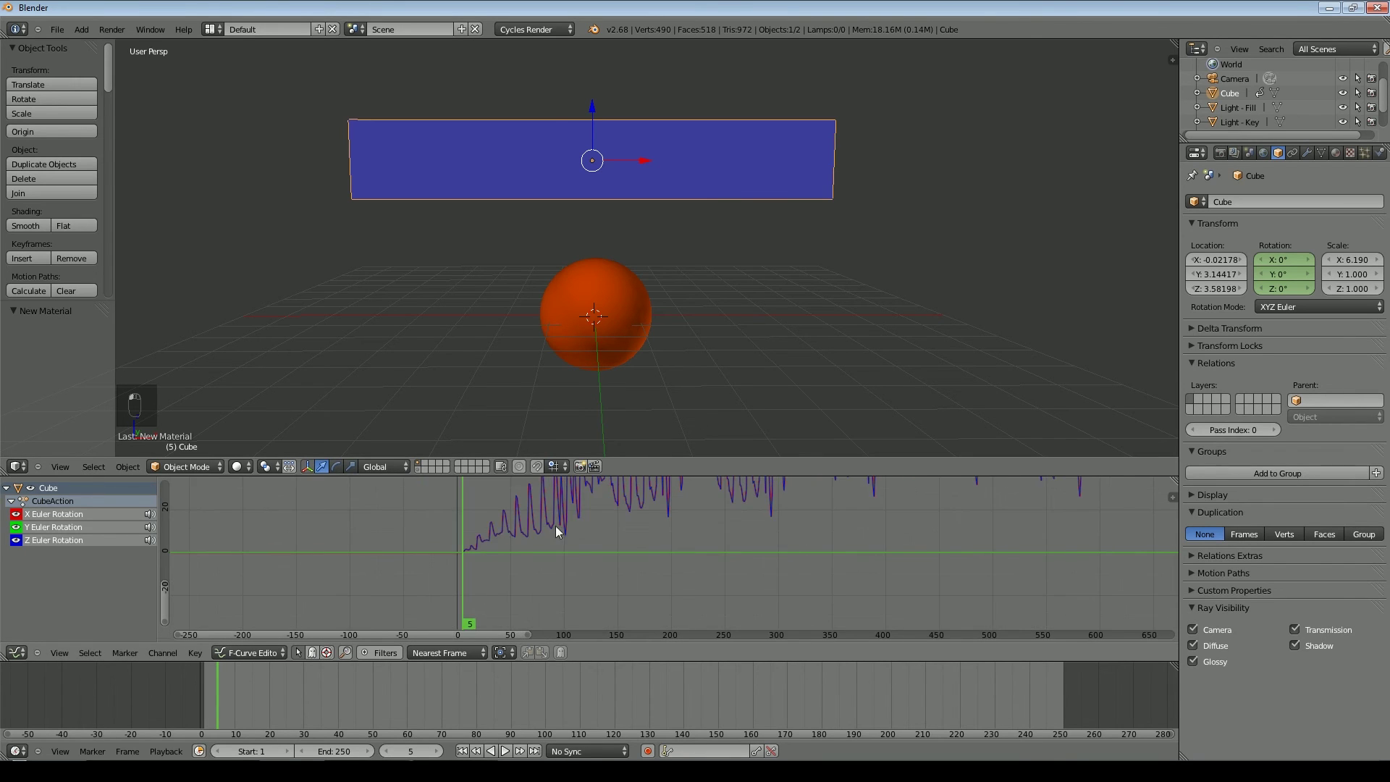
- Fit the baked curve in view, then play the animation while viewing the bar from other angles, stopping at frame 245
key("Home")
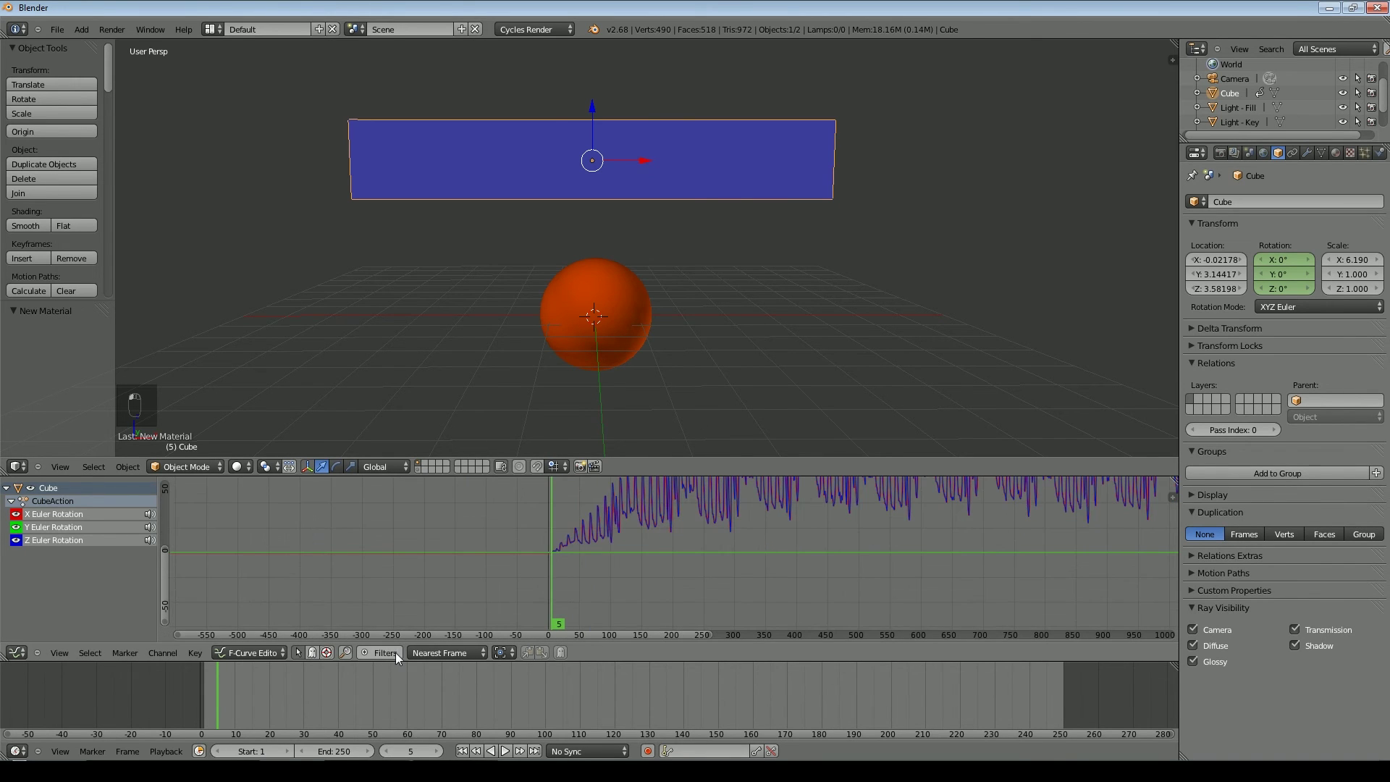
left_click(504, 751)
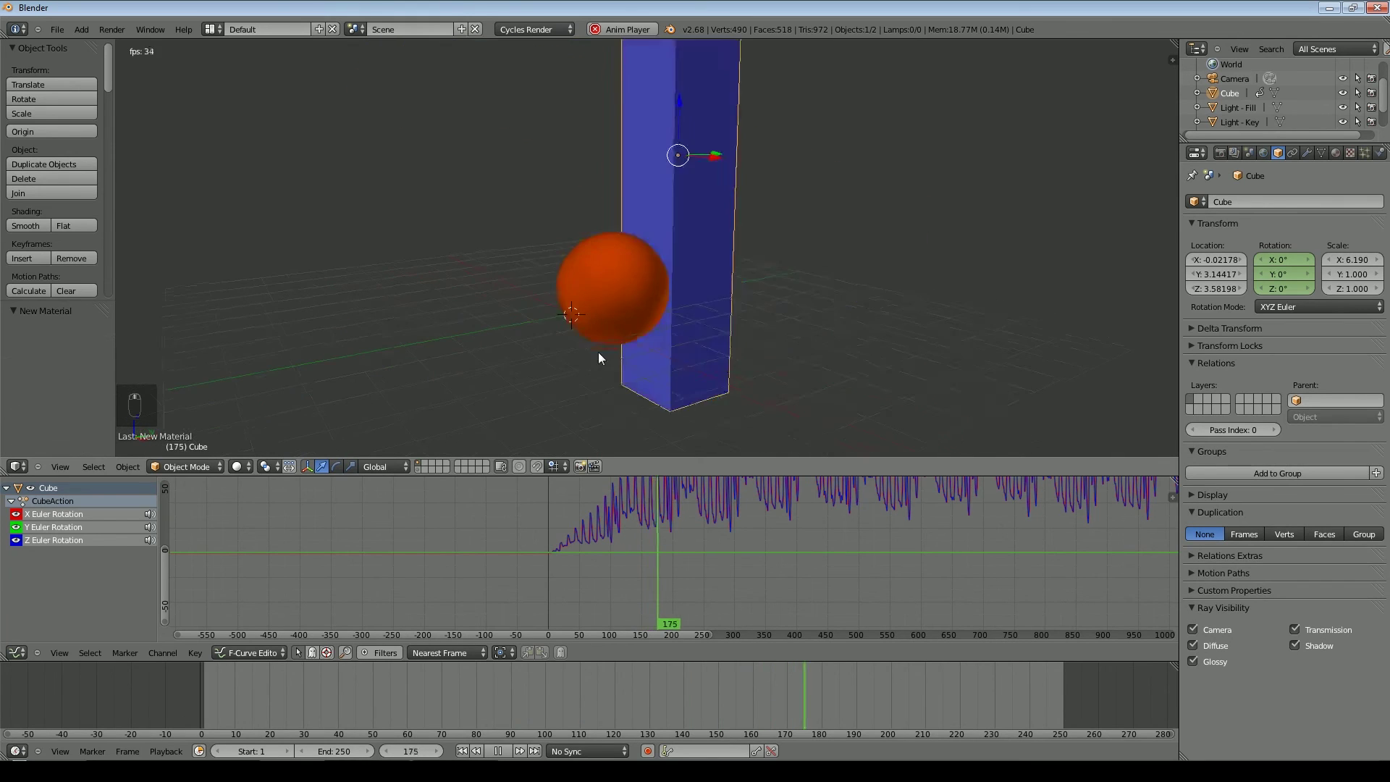
middle_click_drag(605, 70, 667, 344)
scroll(668, 345, "down", 3)
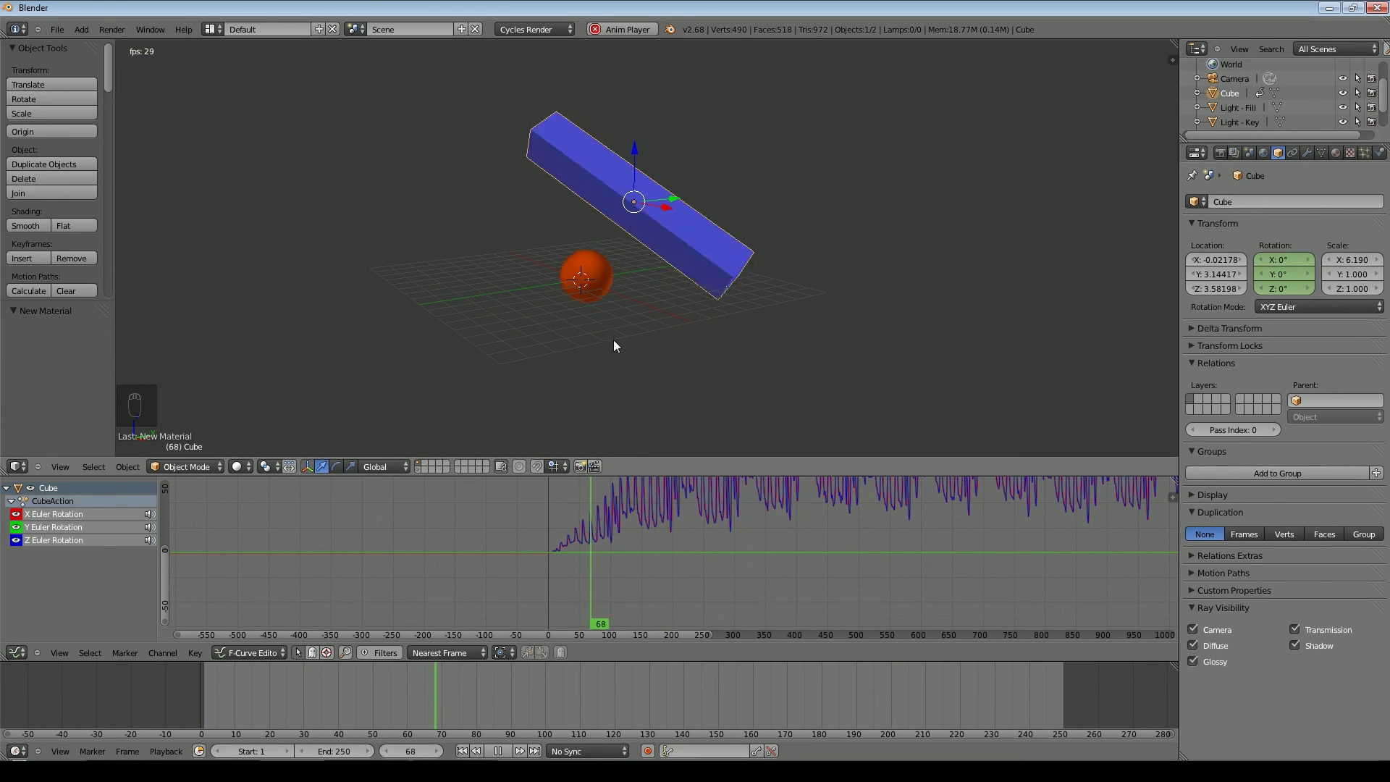
middle_click_drag(614, 340, 684, 324)
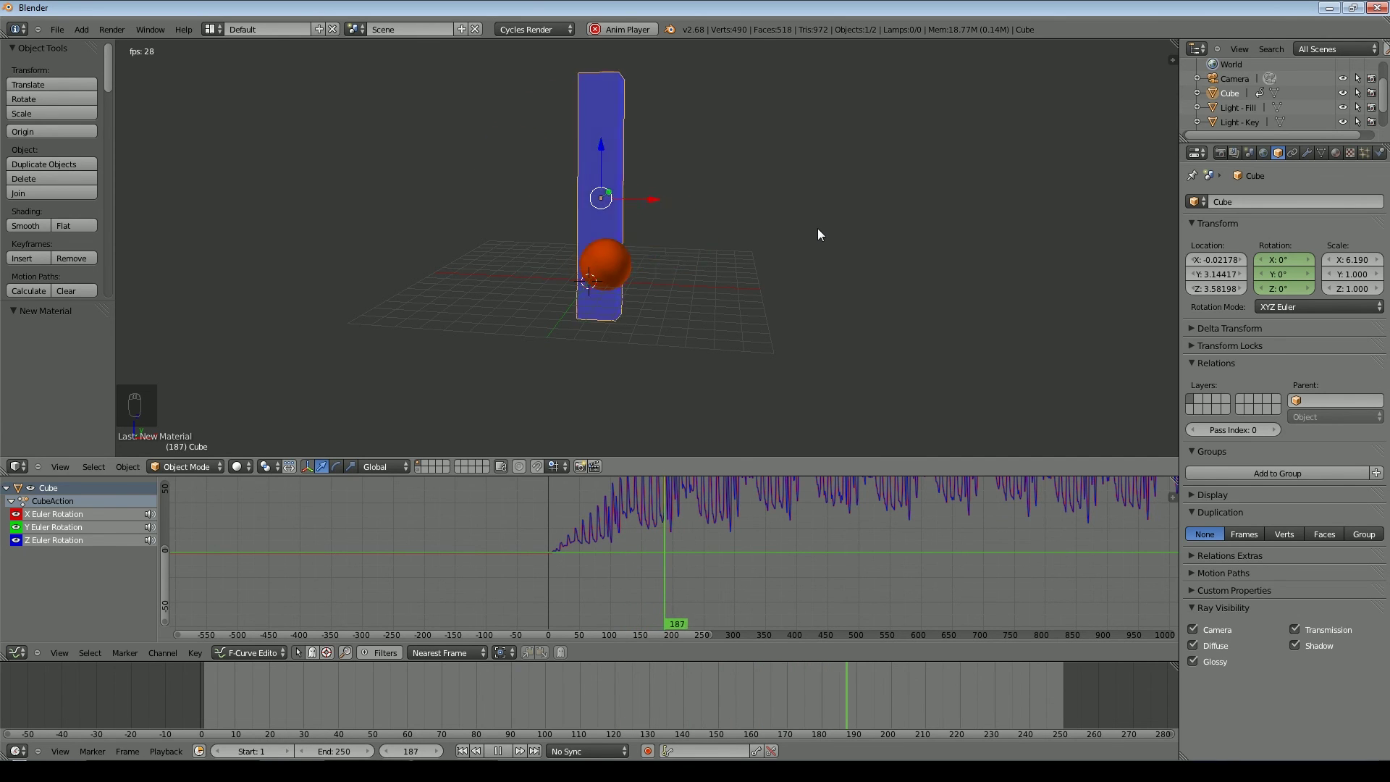
left_click(498, 751)
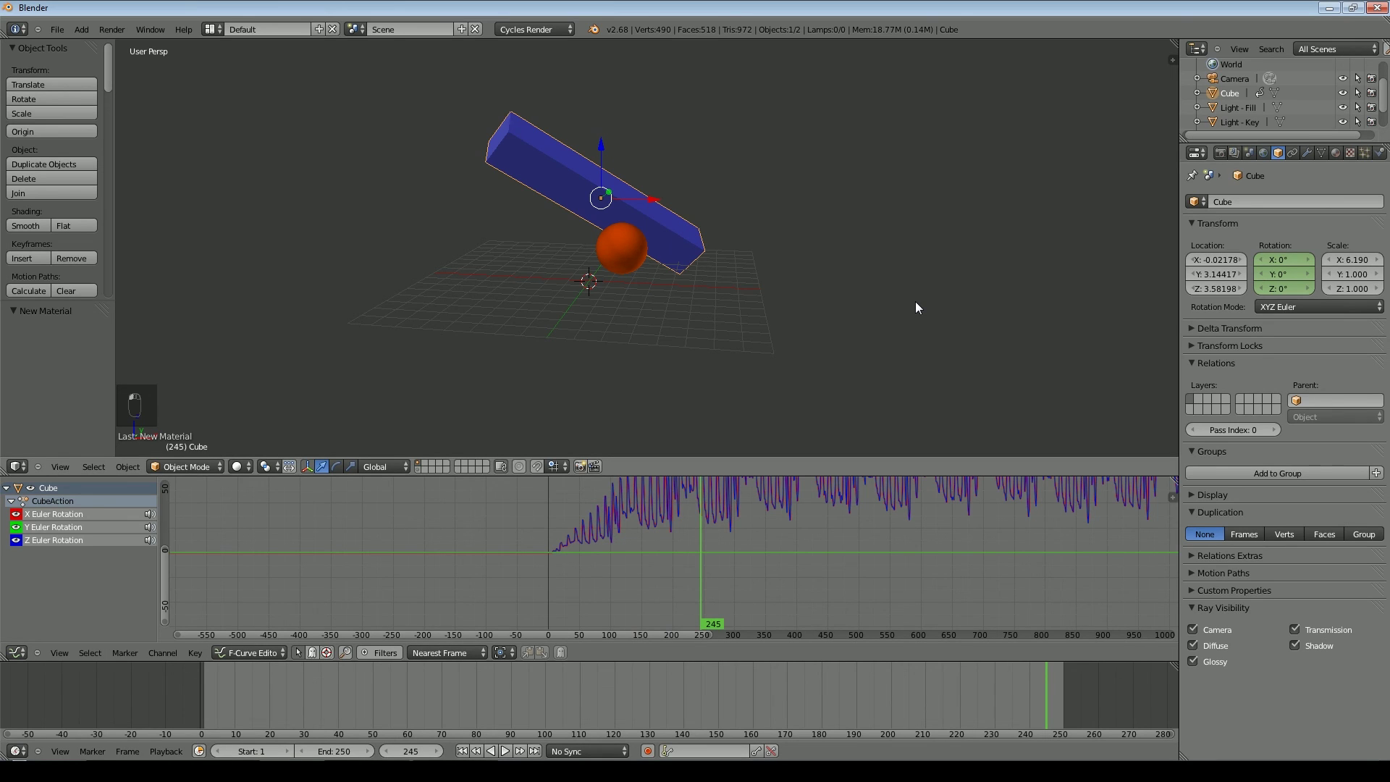